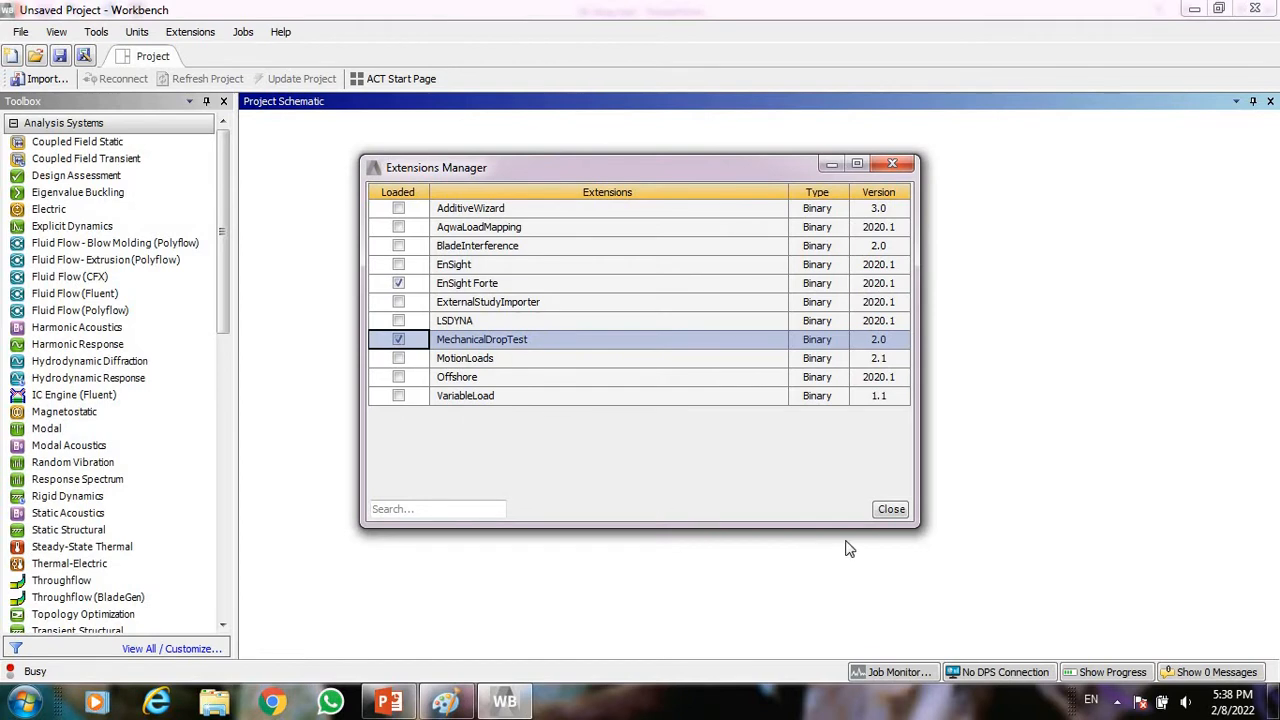
- Close the Extensions Manager and add an Explicit Dynamics analysis system to the project schematic
{"action": "left_click", "coordinate": [891, 510]}
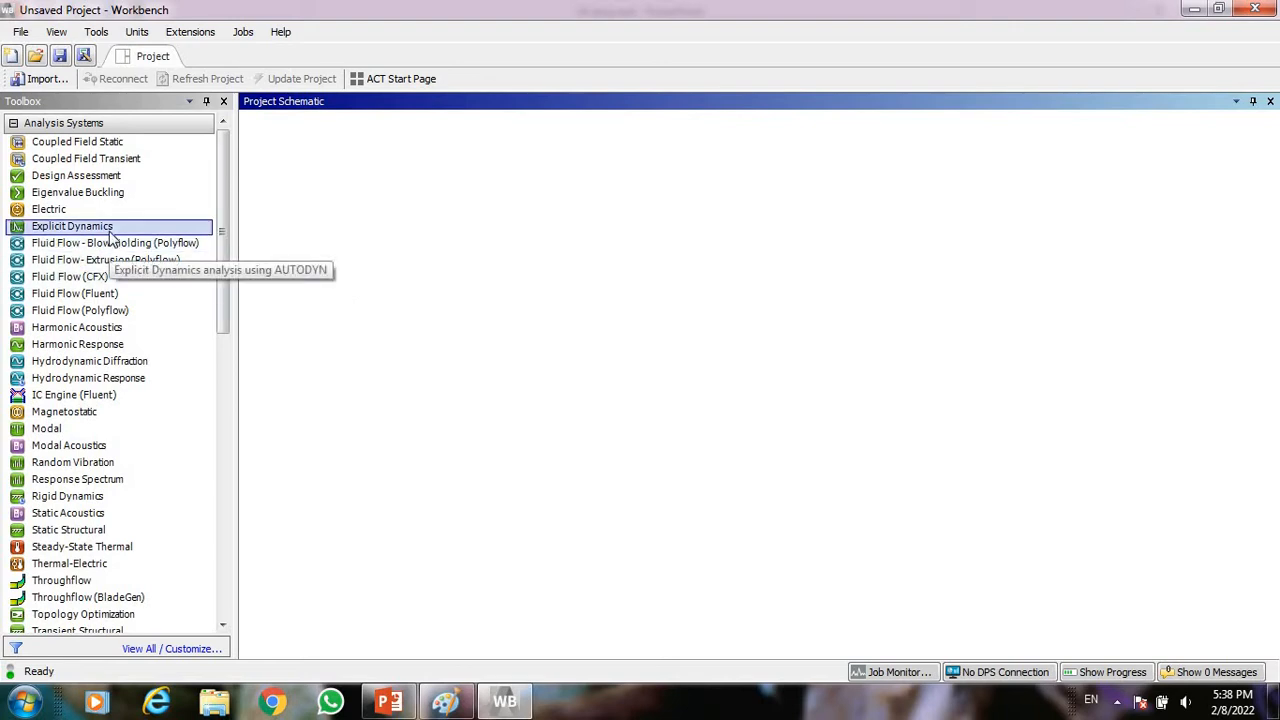
{"action": "double_click", "coordinate": [72, 226]}
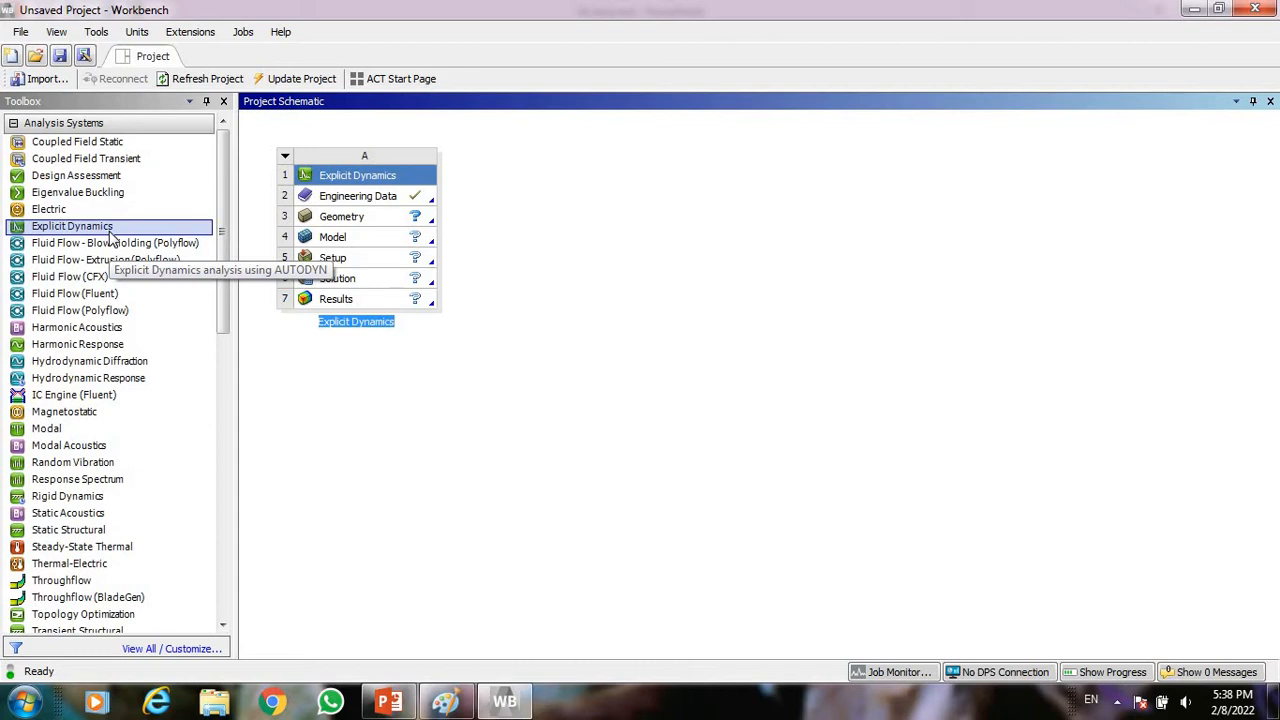
- Add Aluminum Alloy NL from the General Non-linear Materials library to the system's engineering data and return to the project schematic
{"action": "double_click", "coordinate": [375, 199]}
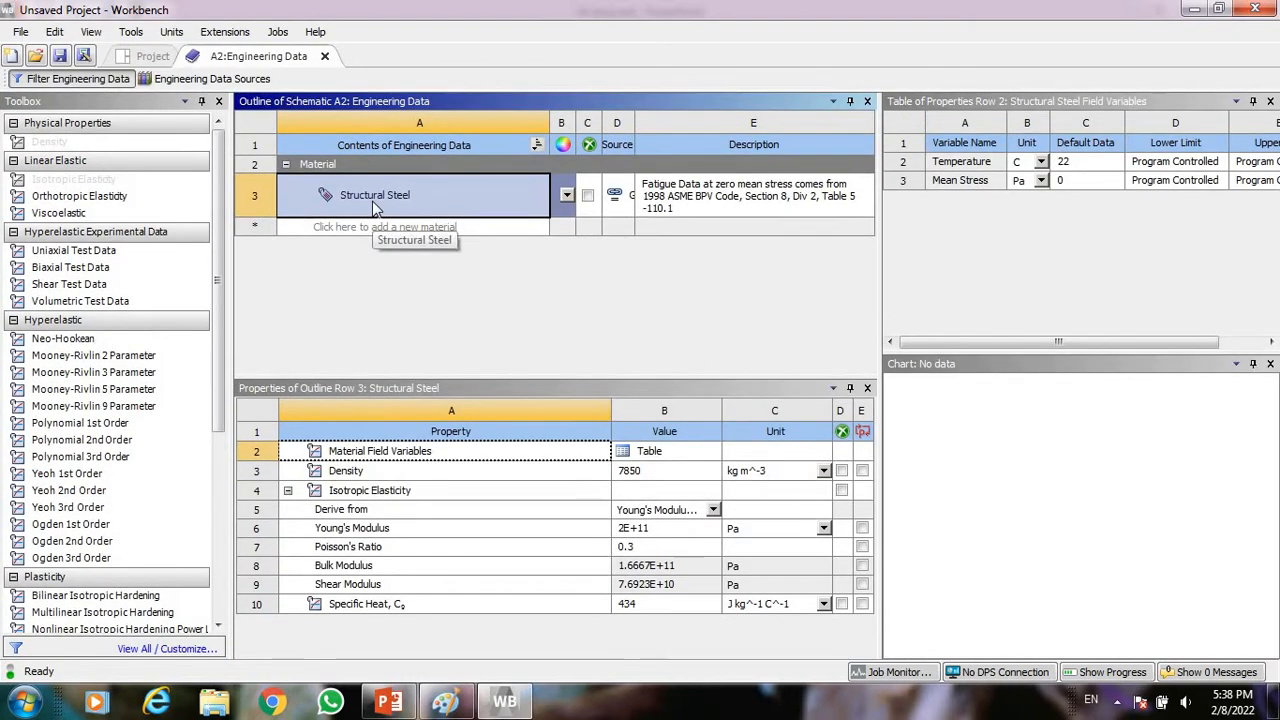
{"action": "left_click", "coordinate": [229, 85]}
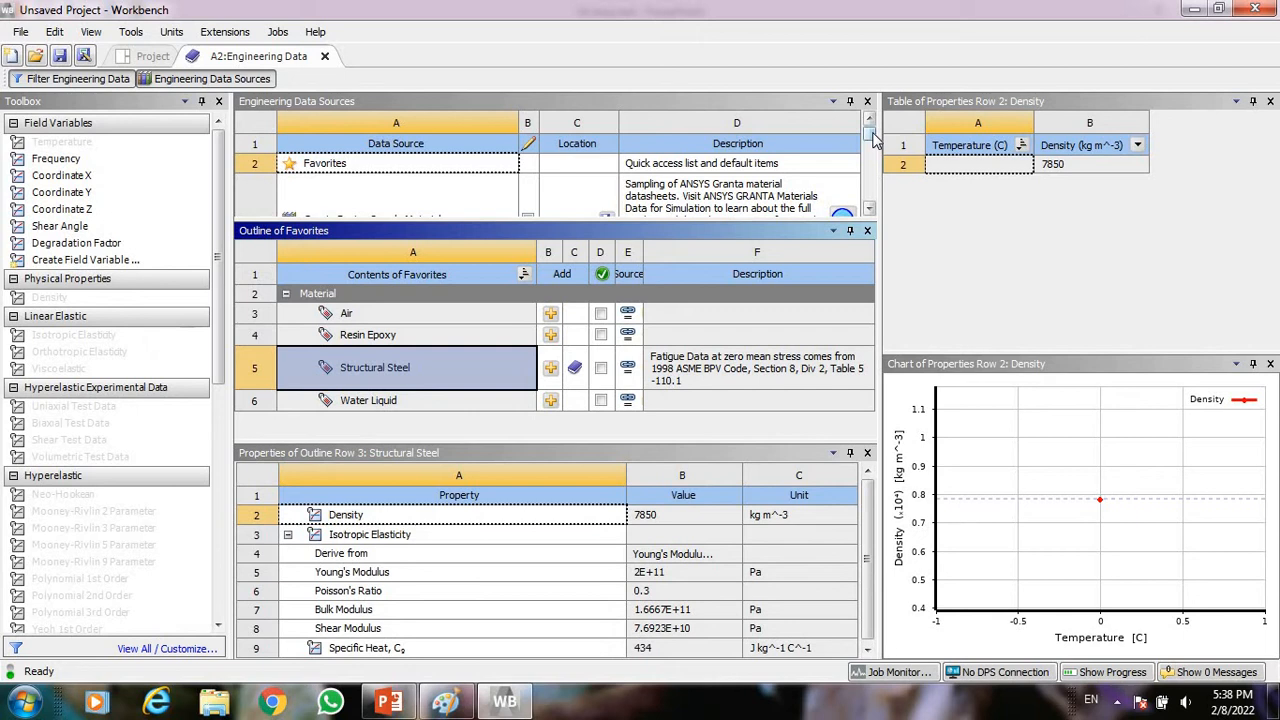
{"action": "left_click_drag", "start_coordinate": [873, 140], "coordinate": [873, 162]}
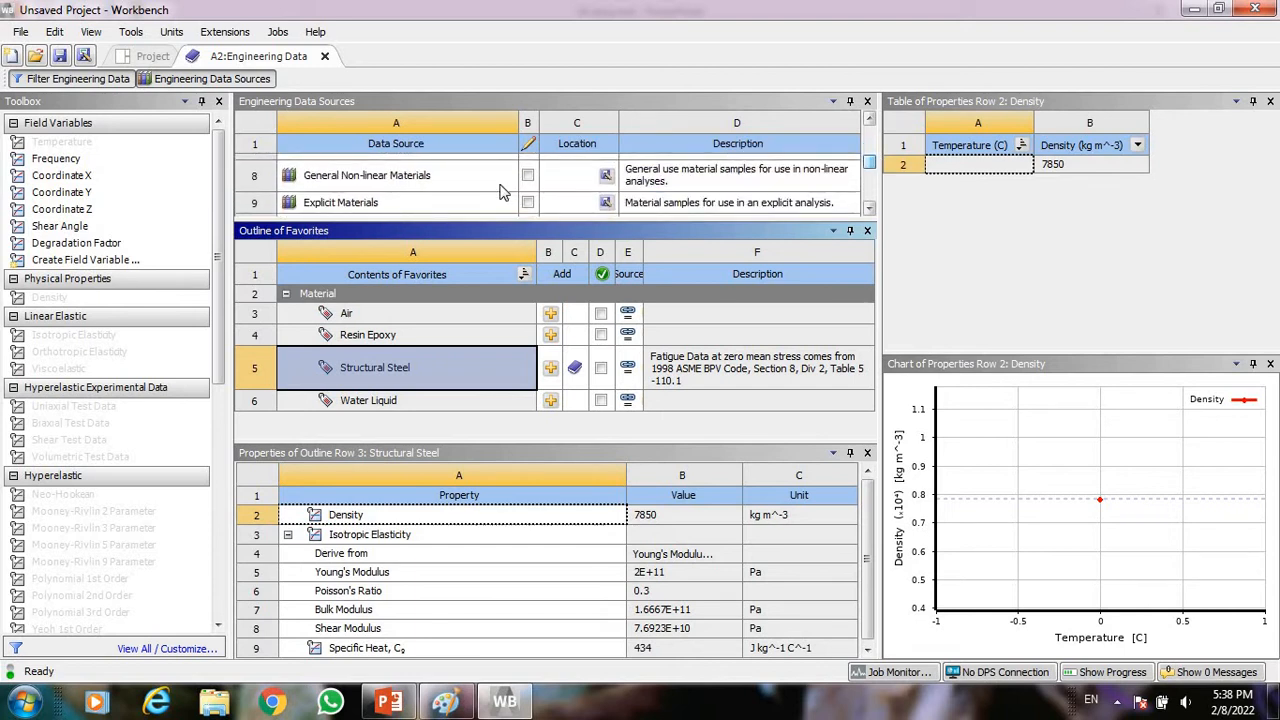
{"action": "left_click", "coordinate": [413, 178]}
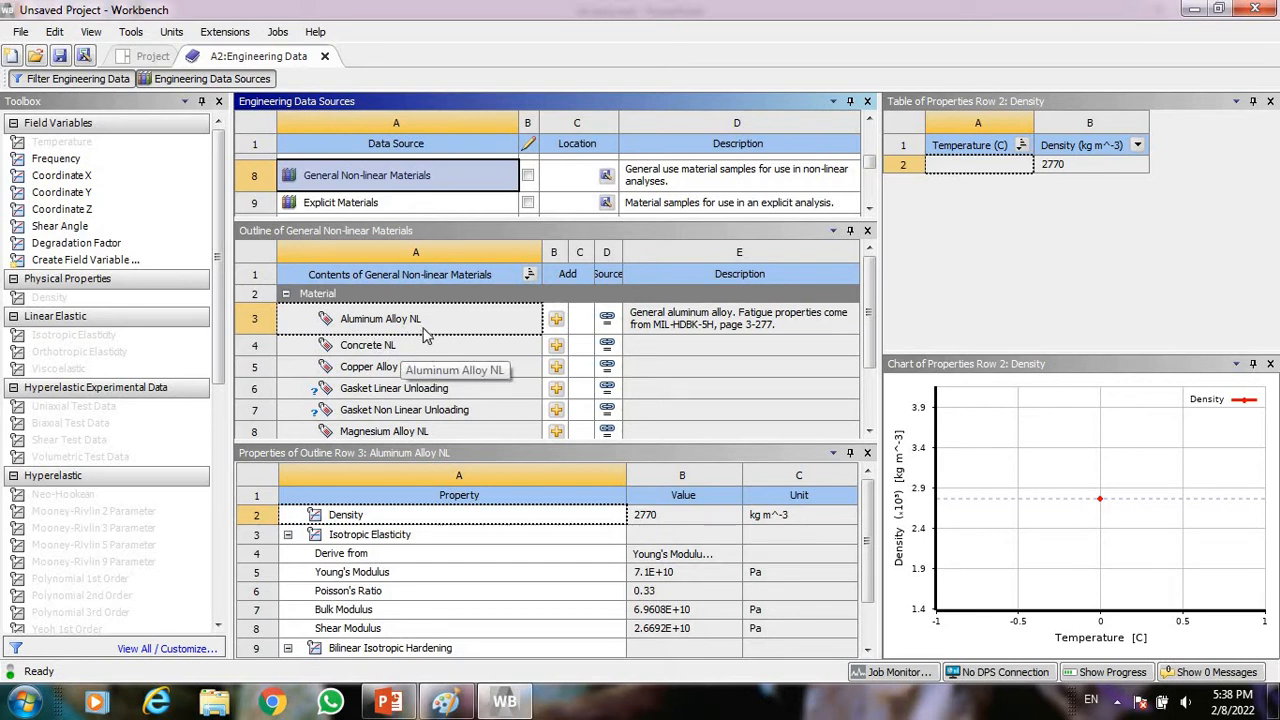
{"action": "left_click", "coordinate": [556, 320]}
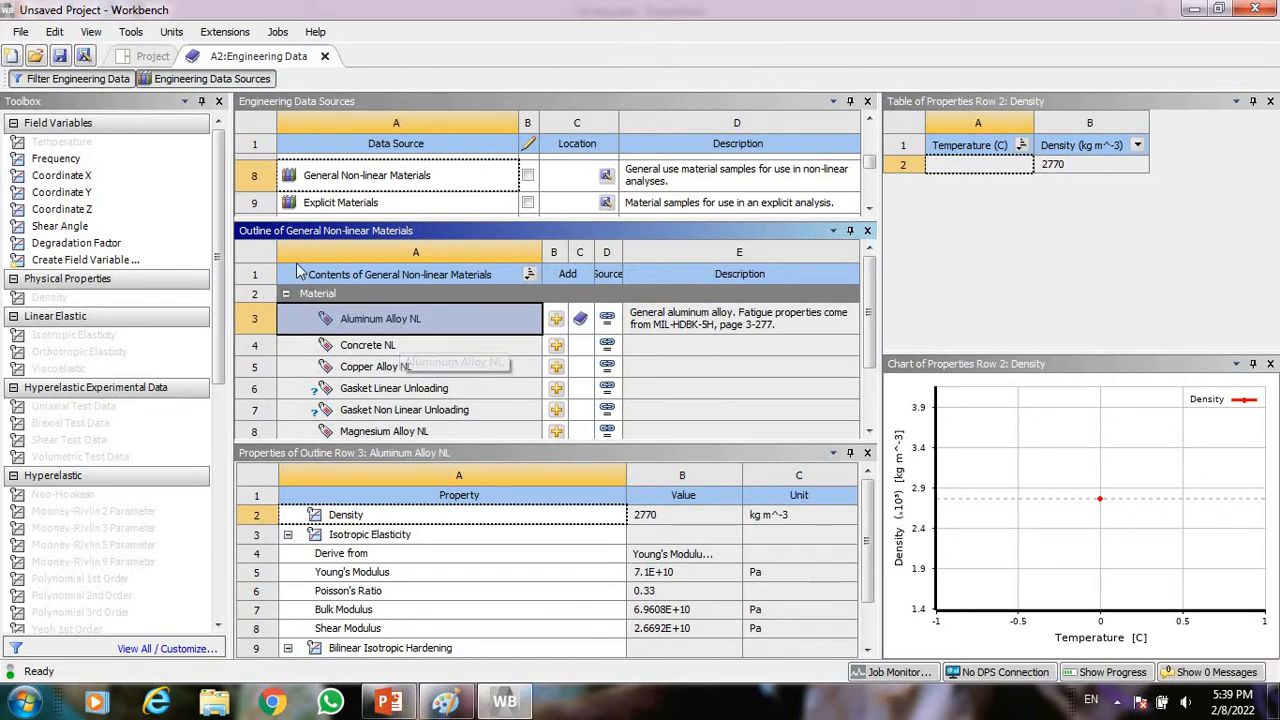
{"action": "left_click", "coordinate": [328, 56]}
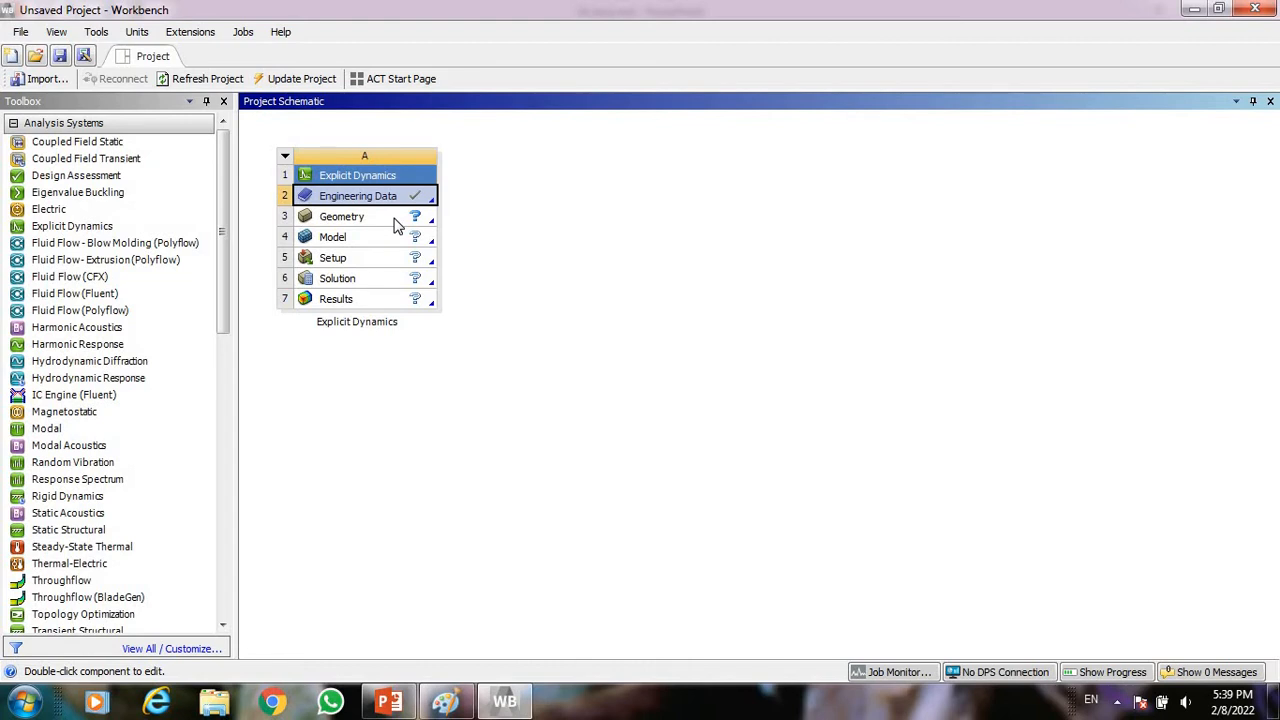
- Open the Explicit Dynamics system's geometry in DesignModeler and set the length unit to millimeters
{"action": "double_click", "coordinate": [398, 226]}
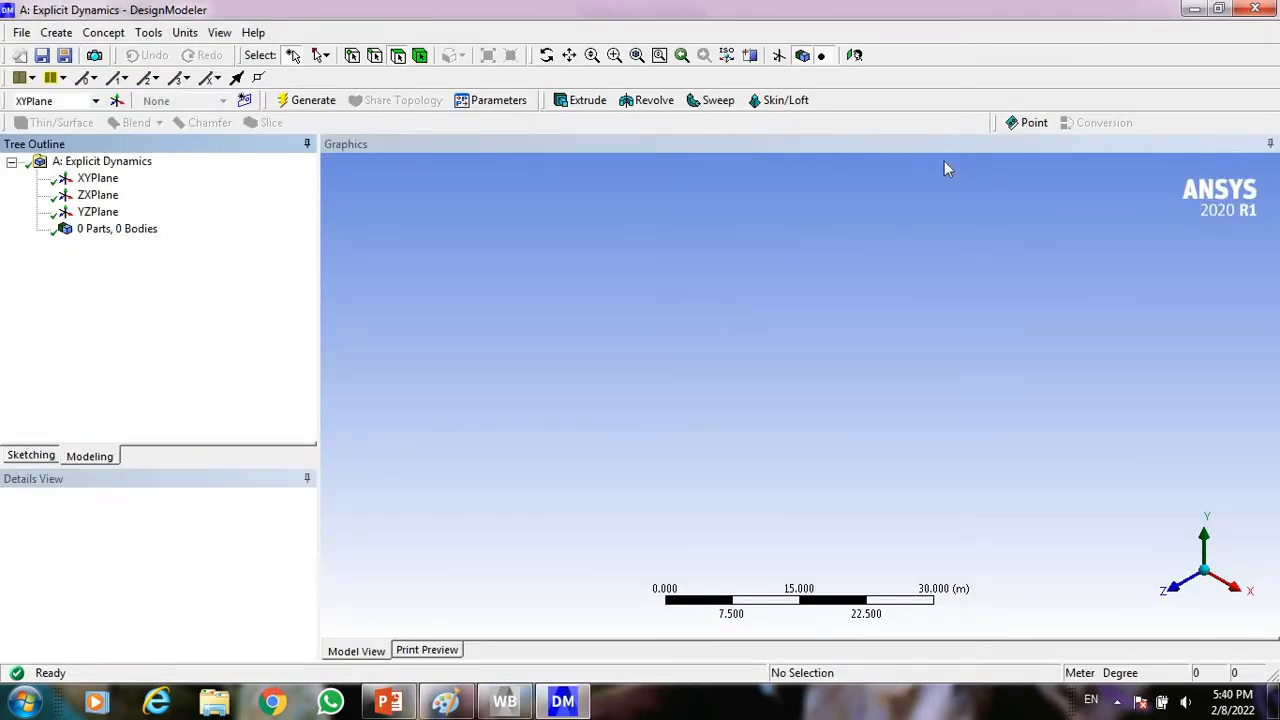
{"action": "left_click", "coordinate": [188, 34]}
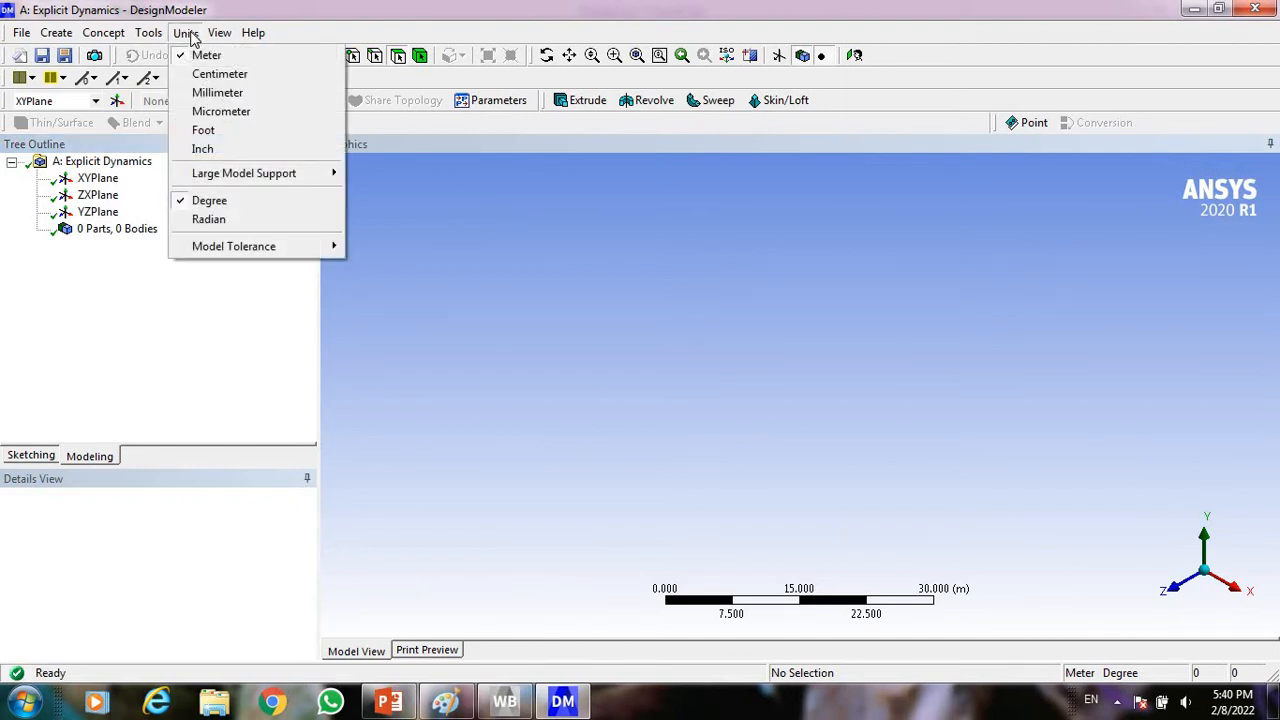
{"action": "left_click", "coordinate": [218, 93]}
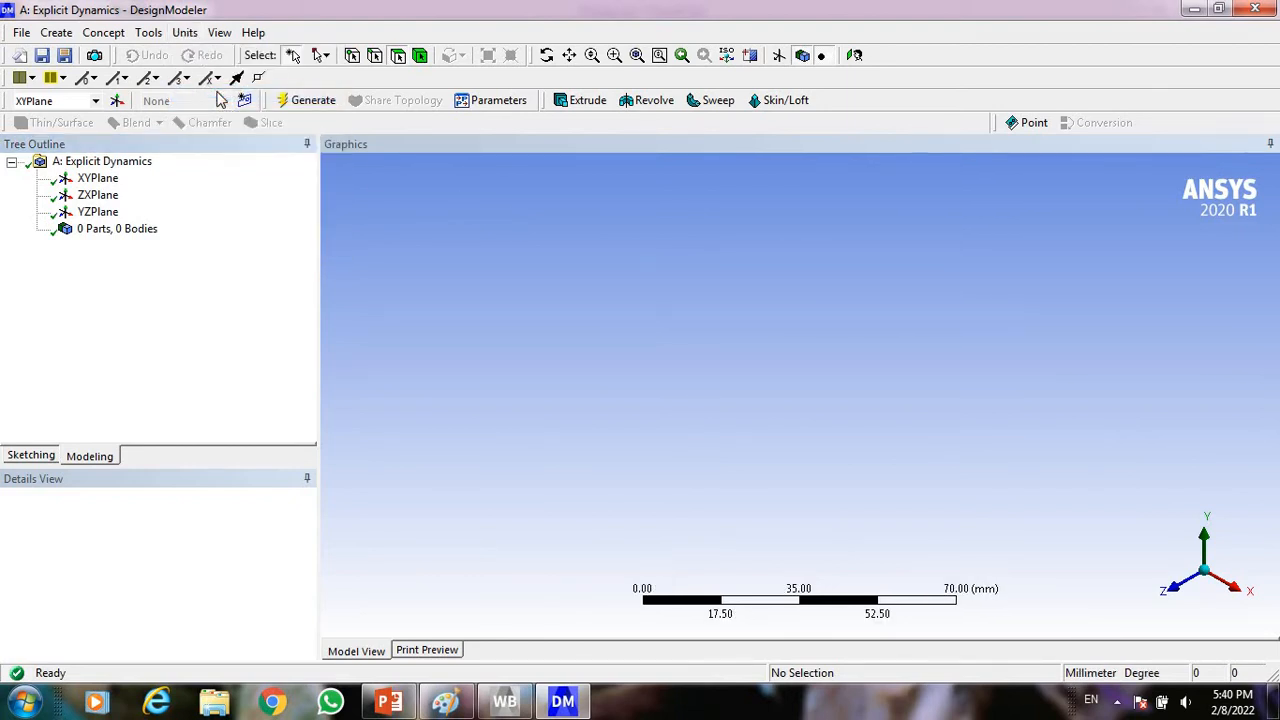
- Sketch a rectangle about 132 mm wide and 63 mm high around the origin on the XY plane
{"action": "left_click", "coordinate": [38, 457]}
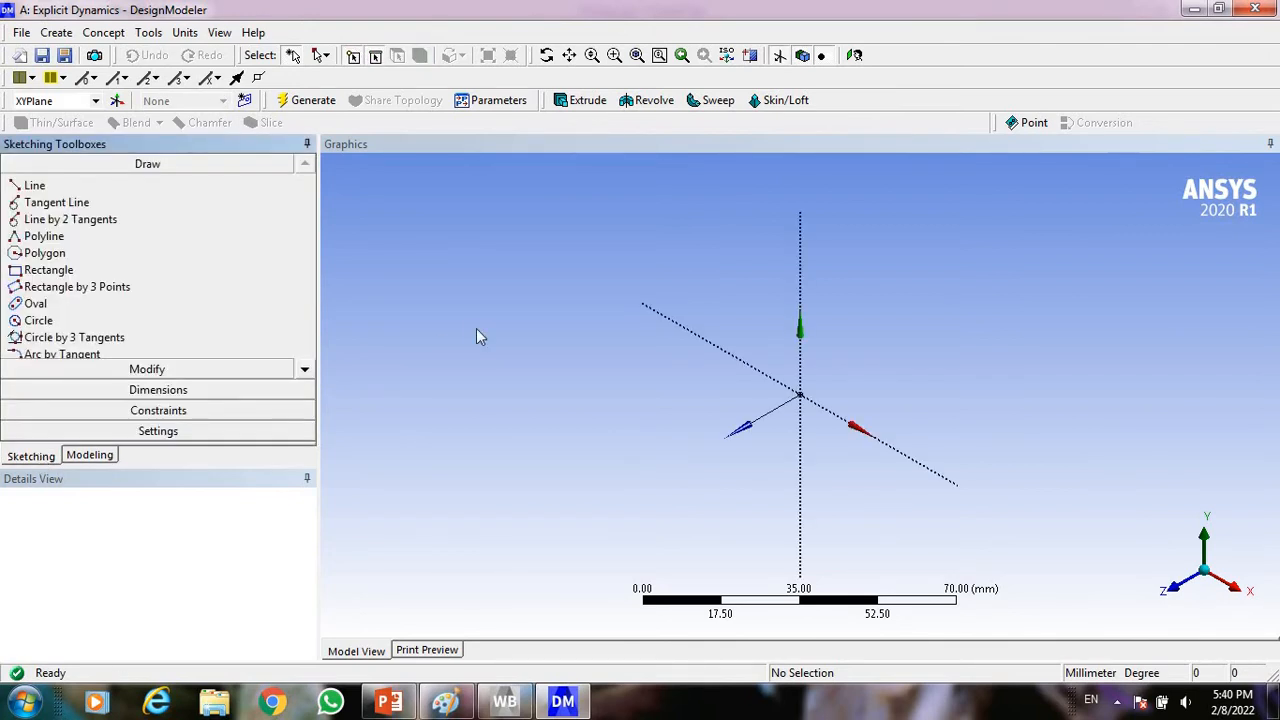
{"action": "left_click", "coordinate": [103, 272]}
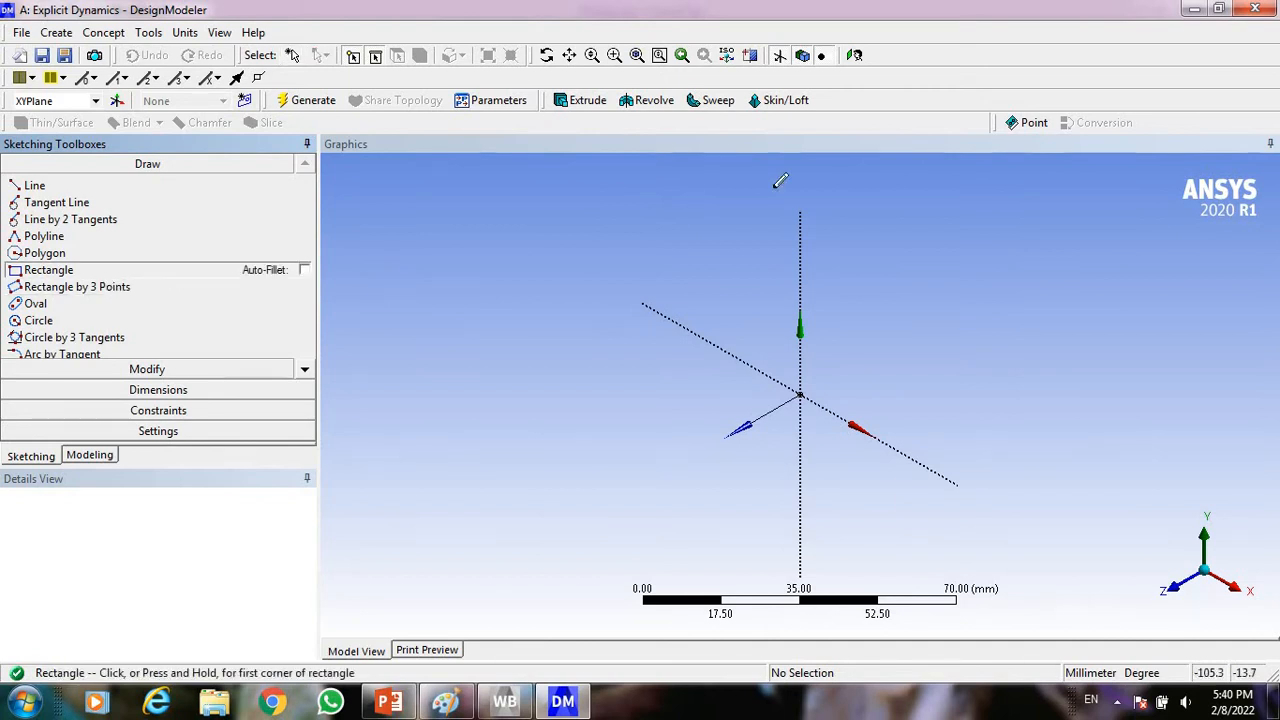
{"action": "left_click", "coordinate": [857, 57]}
{"action": "left_click", "coordinate": [678, 328]}
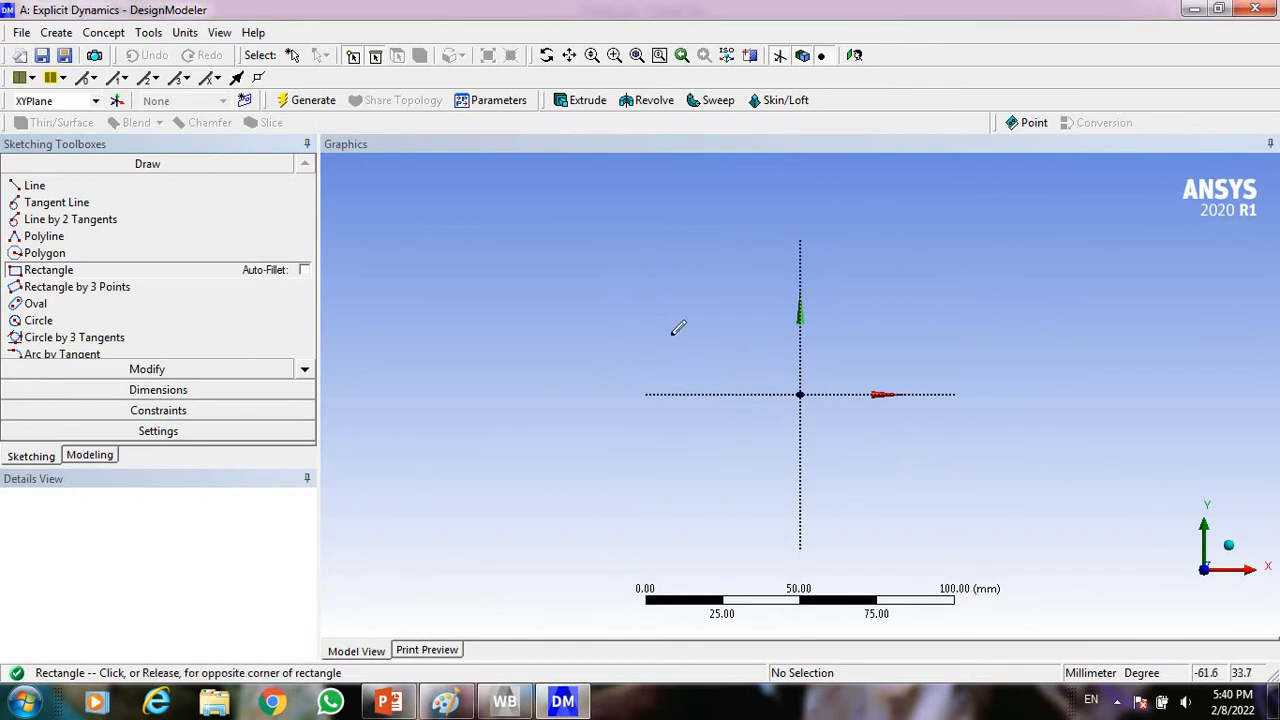
{"action": "left_click", "coordinate": [1017, 485]}
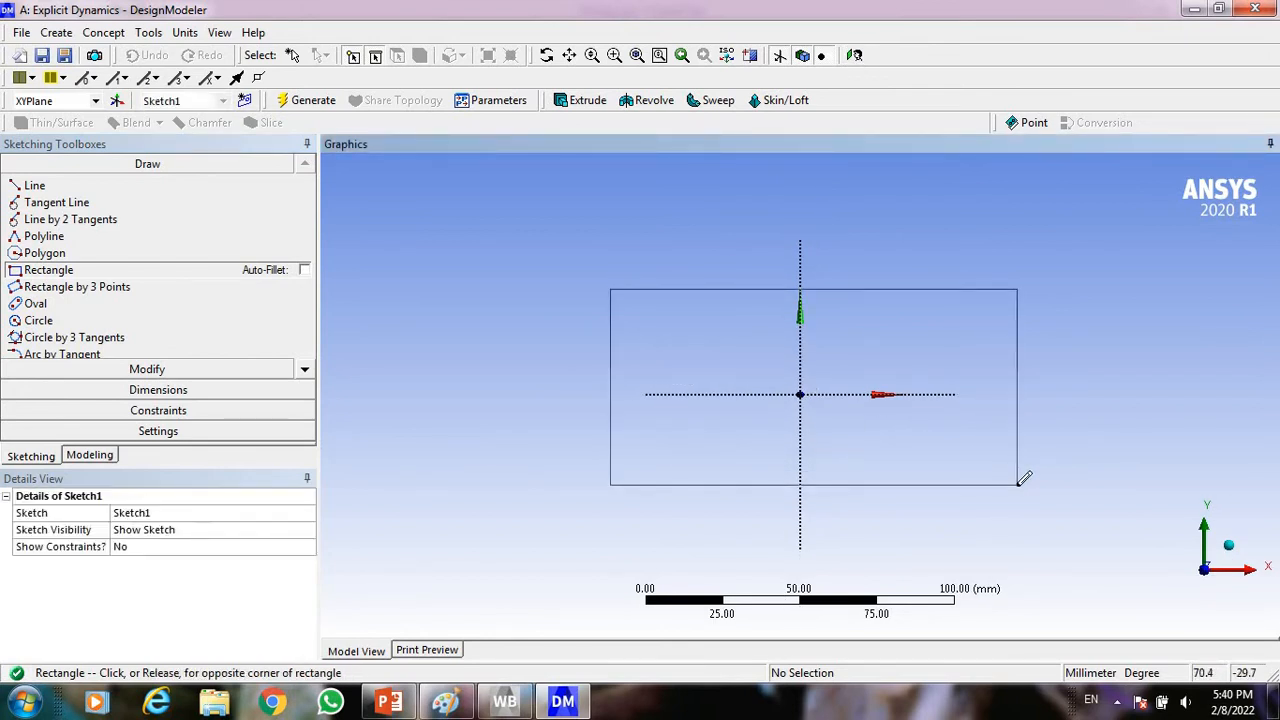
{"action": "left_click", "coordinate": [1017, 485]}
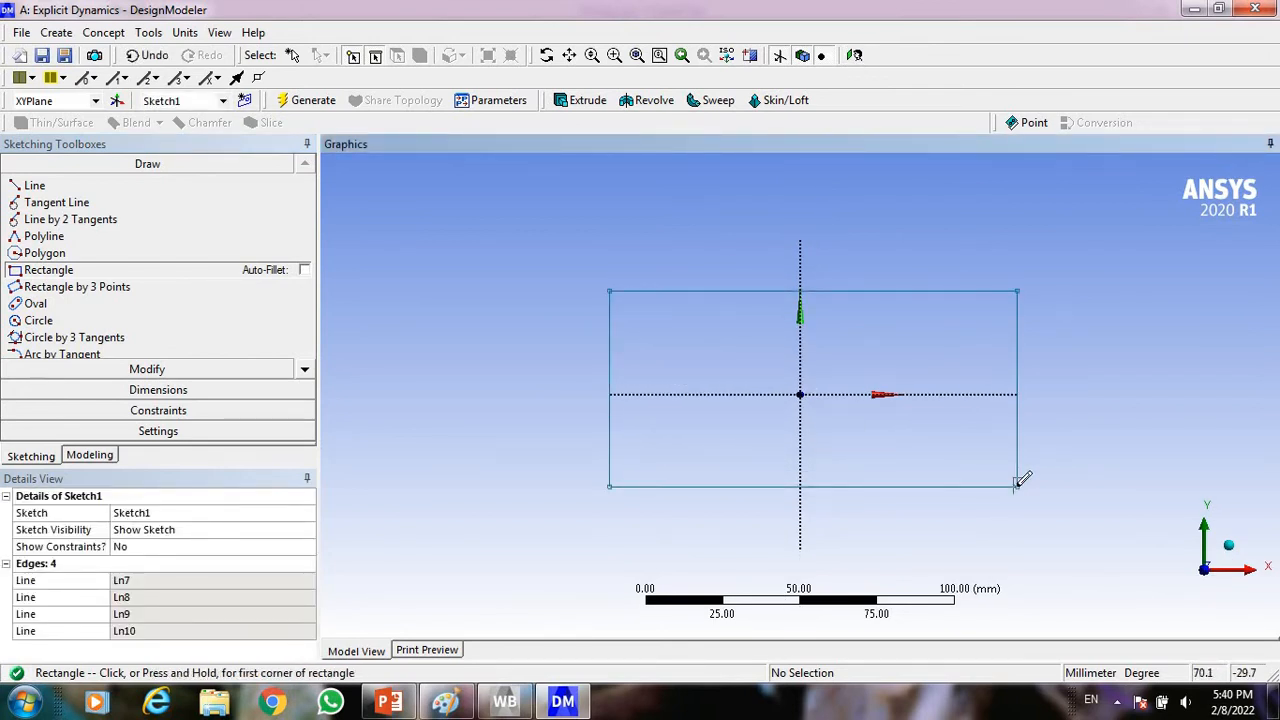
- Check the box size on the PowerPoint example slide, and dimension the rectangle's width in DesignModeler as 500 mm
{"action": "left_click", "coordinate": [402, 704]}
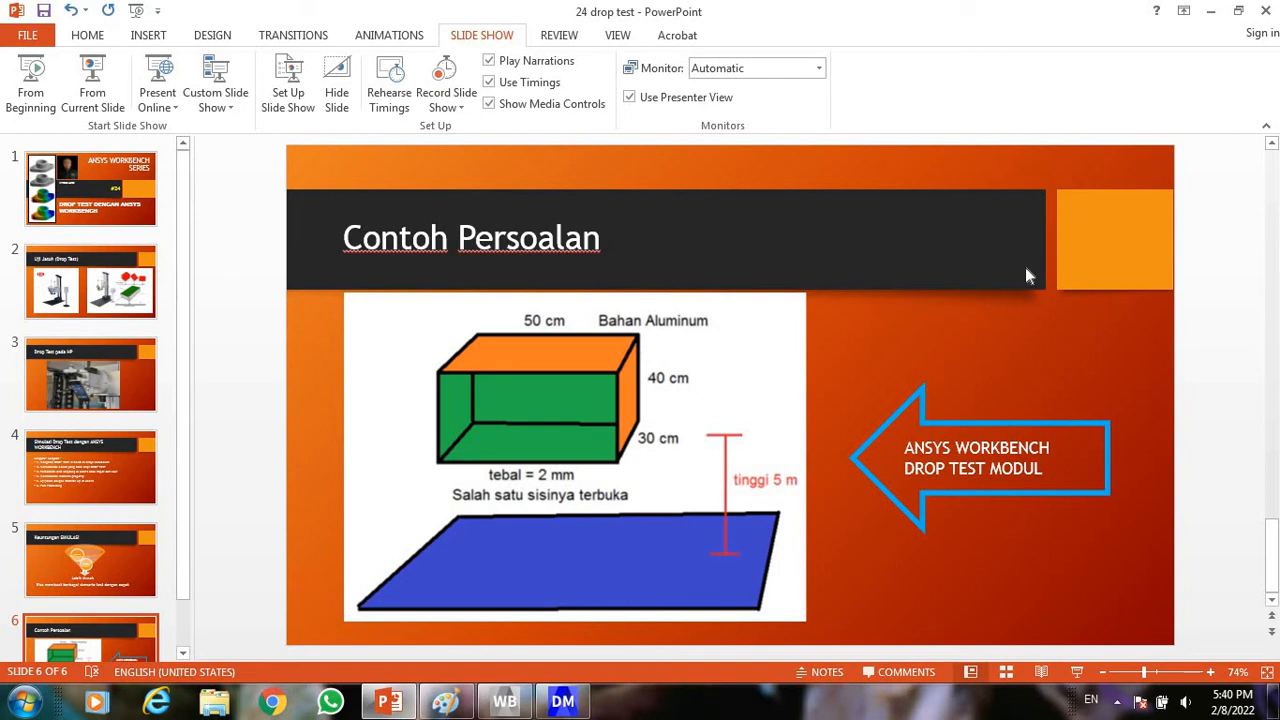
{"action": "left_click", "coordinate": [560, 702]}
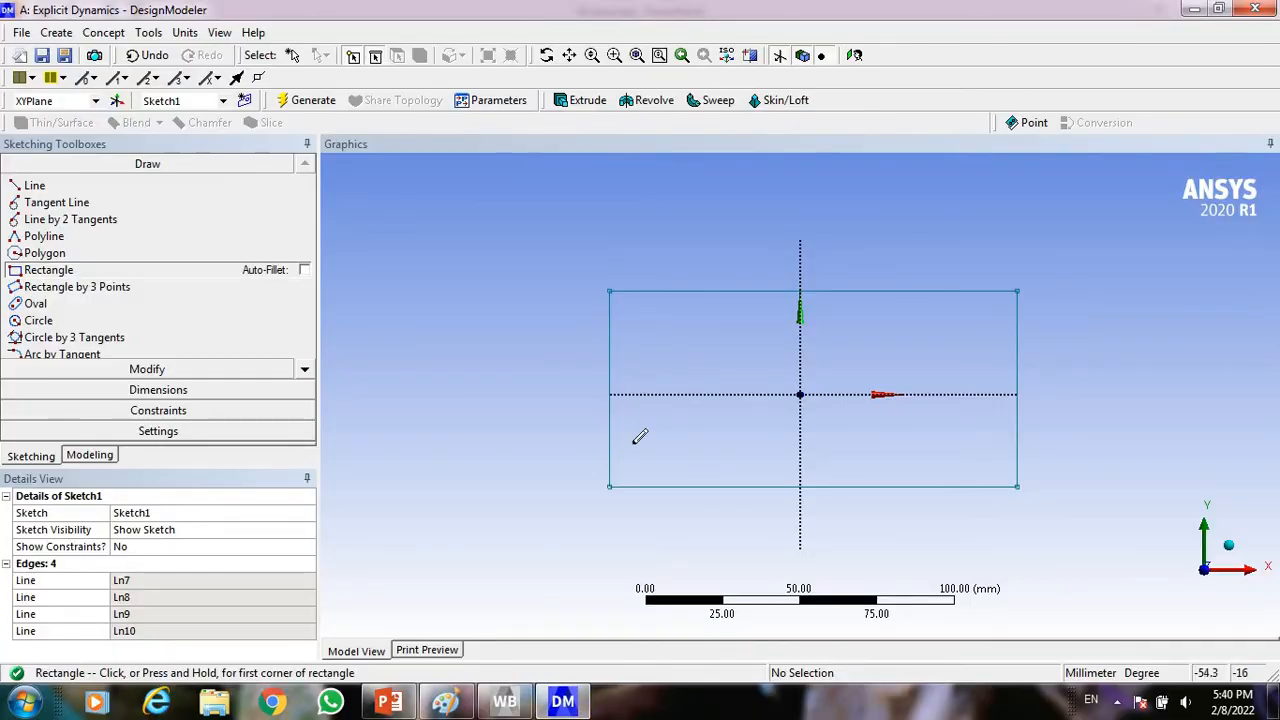
{"action": "left_click", "coordinate": [182, 391]}
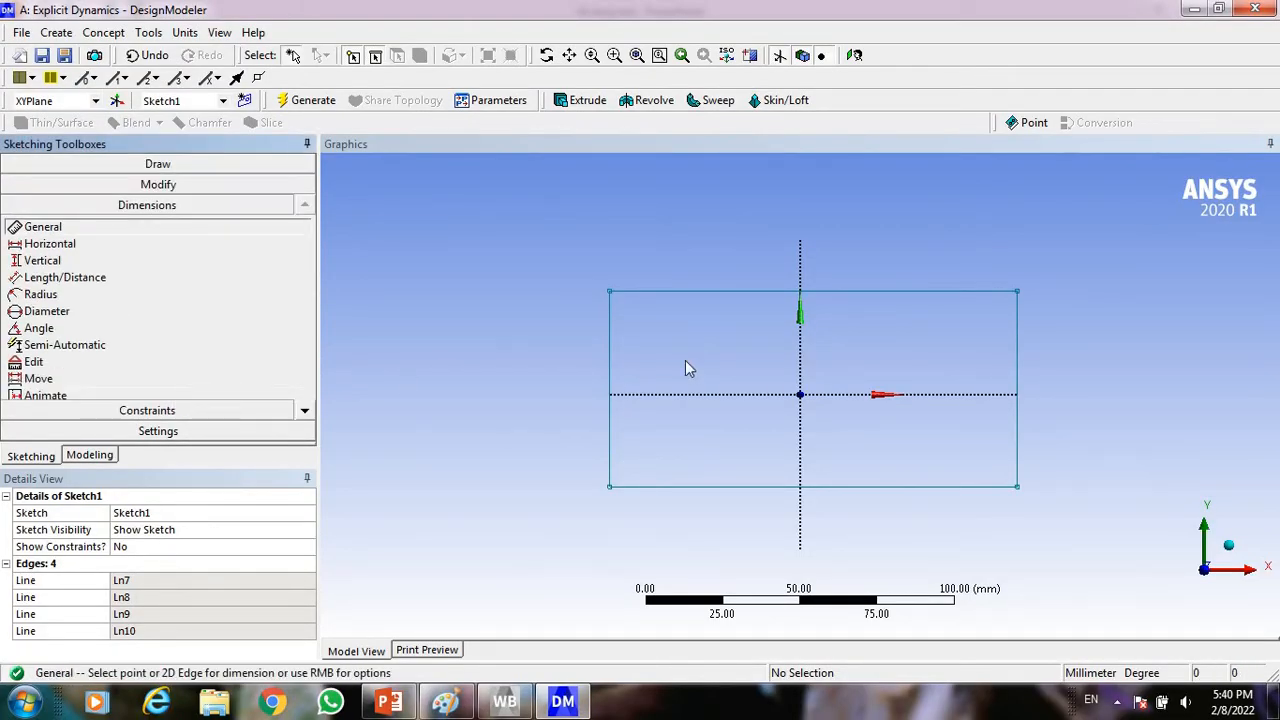
{"action": "left_click", "coordinate": [757, 293]}
{"action": "left_click", "coordinate": [755, 268]}
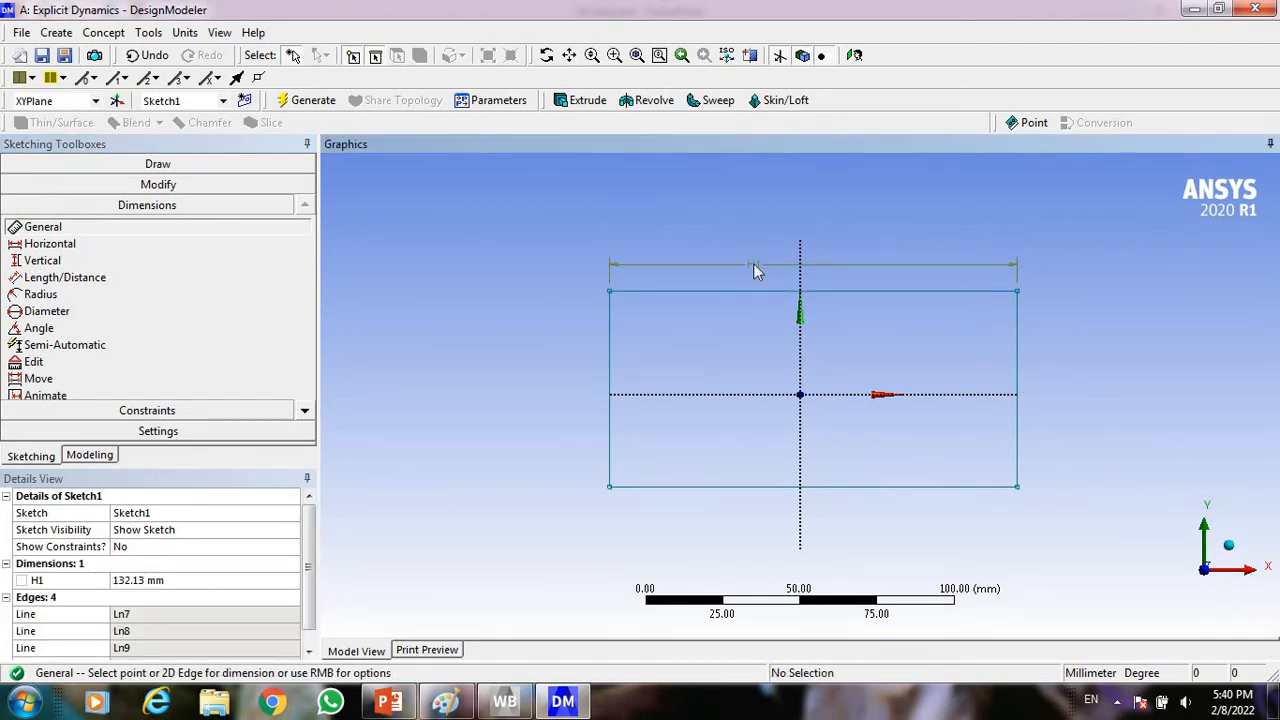
{"action": "left_click", "coordinate": [197, 580]}
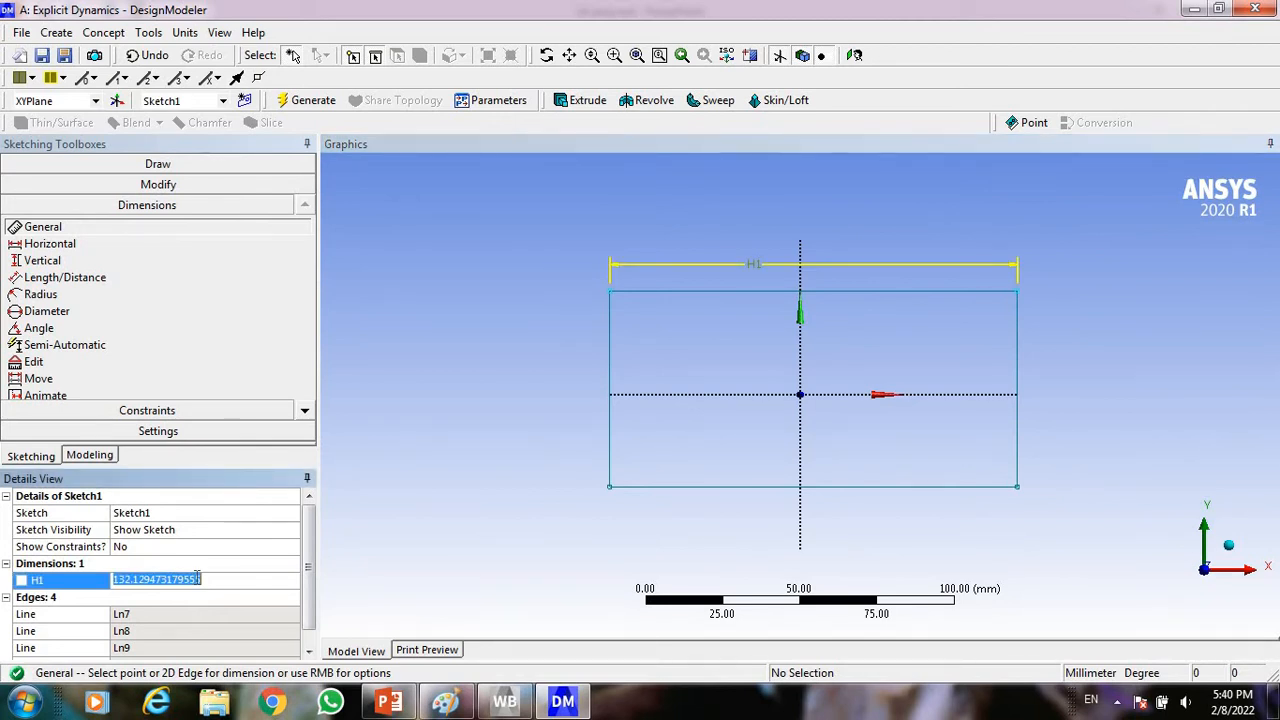
{"action": "type", "text": "500"}
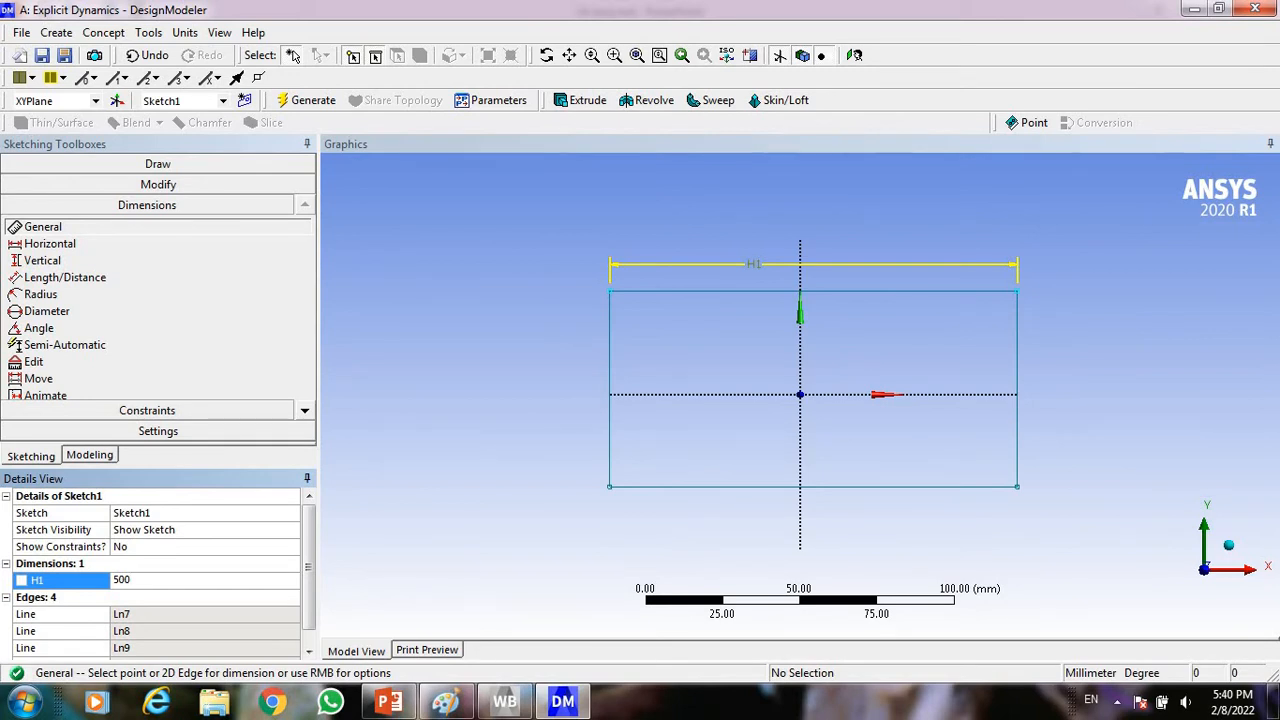
{"action": "key", "text": "Return"}
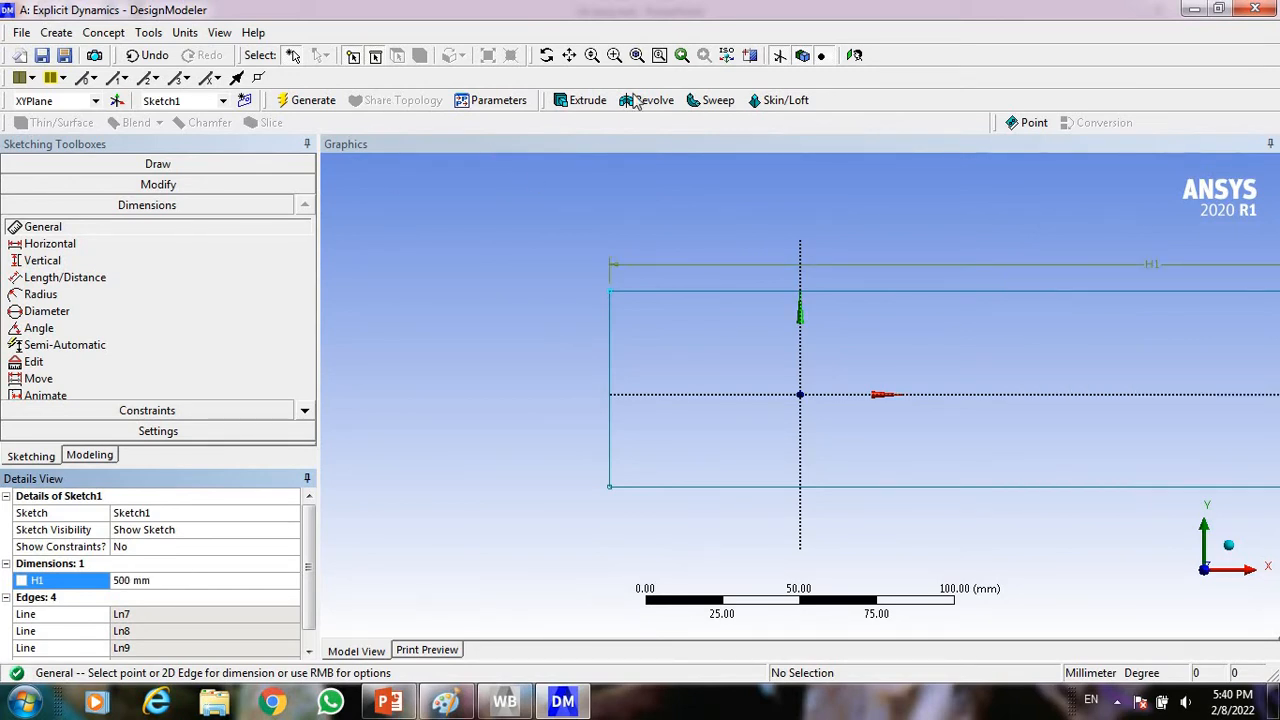
- Dimension the rectangle's vertical edge and set its height to 400 mm
{"action": "left_click", "coordinate": [608, 348]}
{"action": "left_click", "coordinate": [594, 356]}
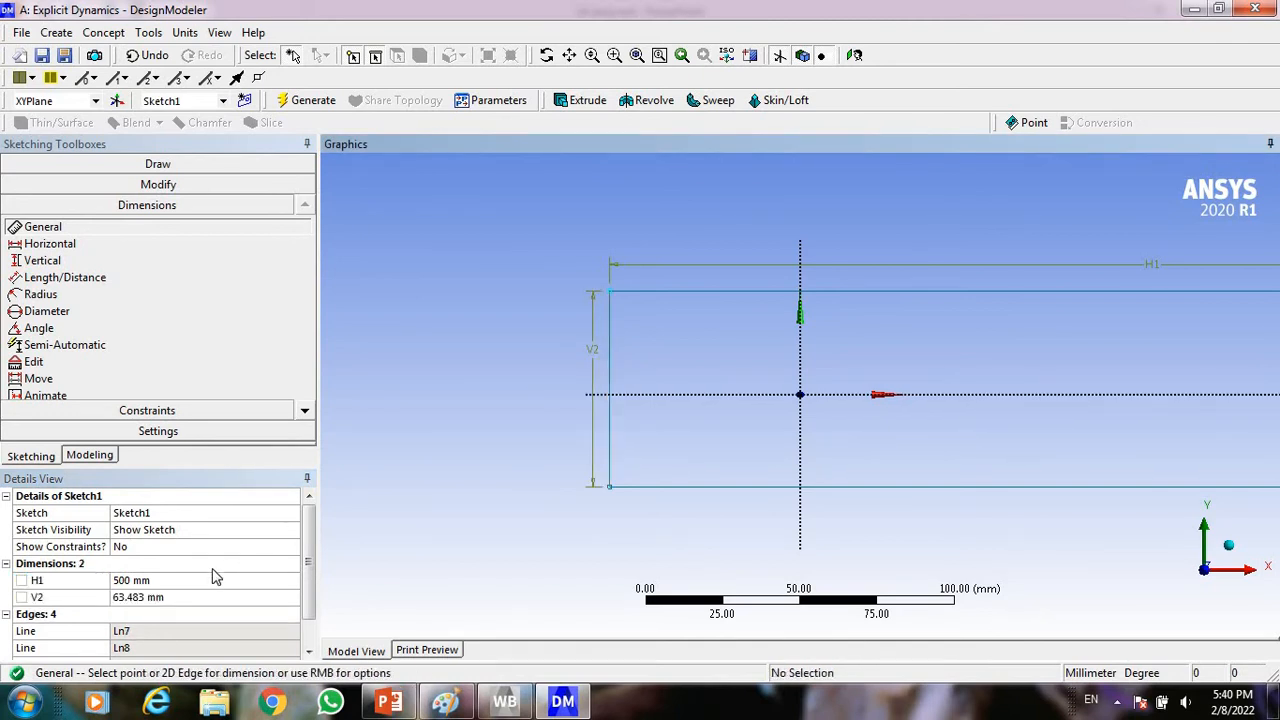
{"action": "left_click", "coordinate": [191, 597]}
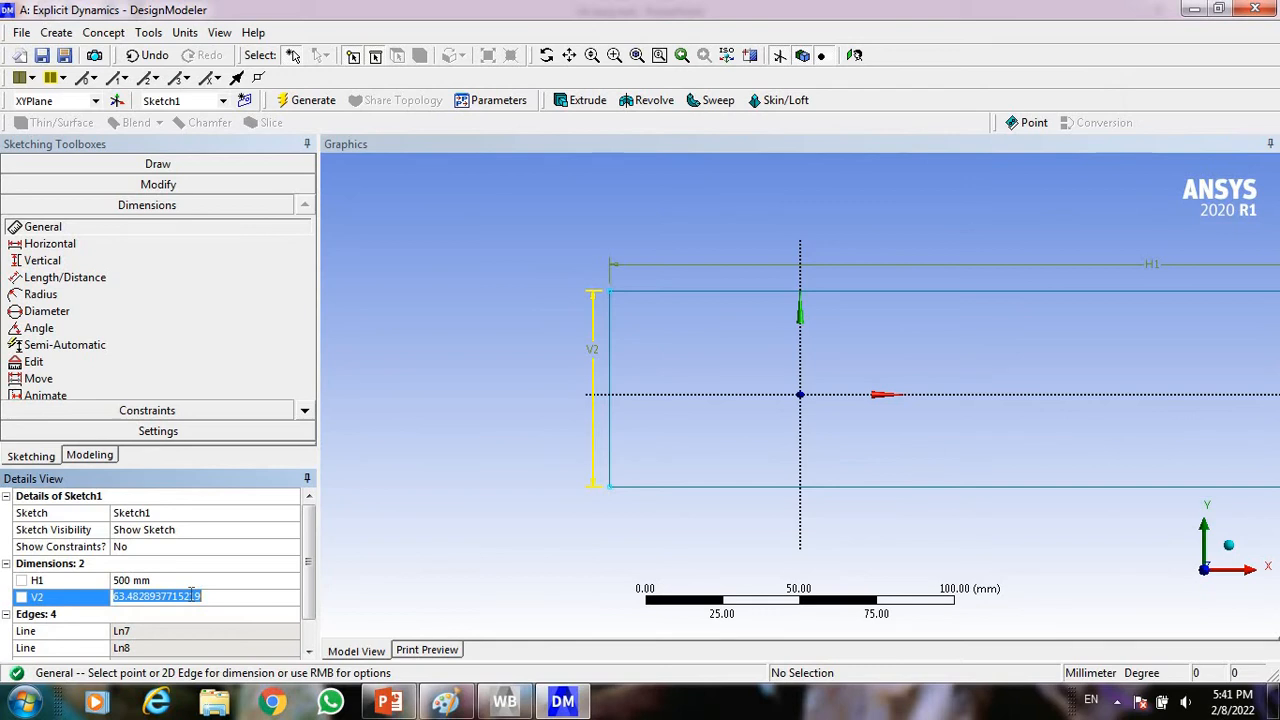
{"action": "type", "text": "400"}
{"action": "key", "text": "Return"}
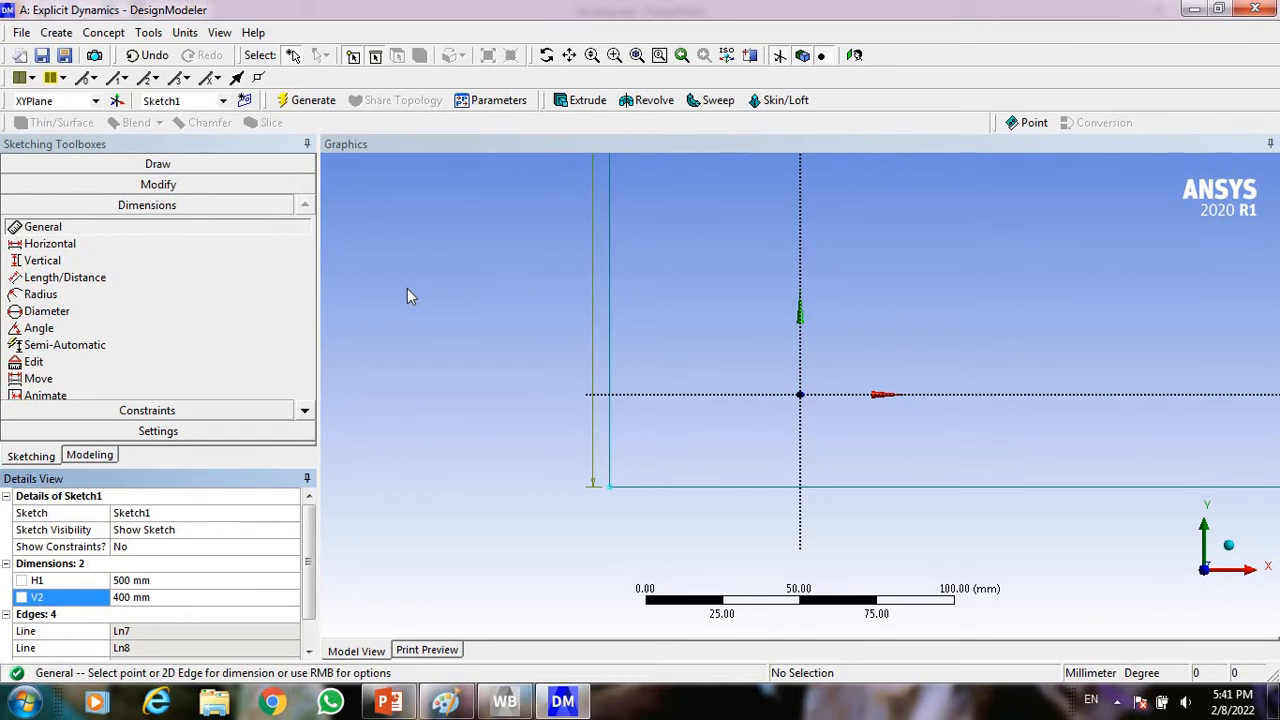
- Extrude the rectangle sketch 300 mm in the normal direction as added material and generate the solid box
{"action": "left_click", "coordinate": [637, 56]}
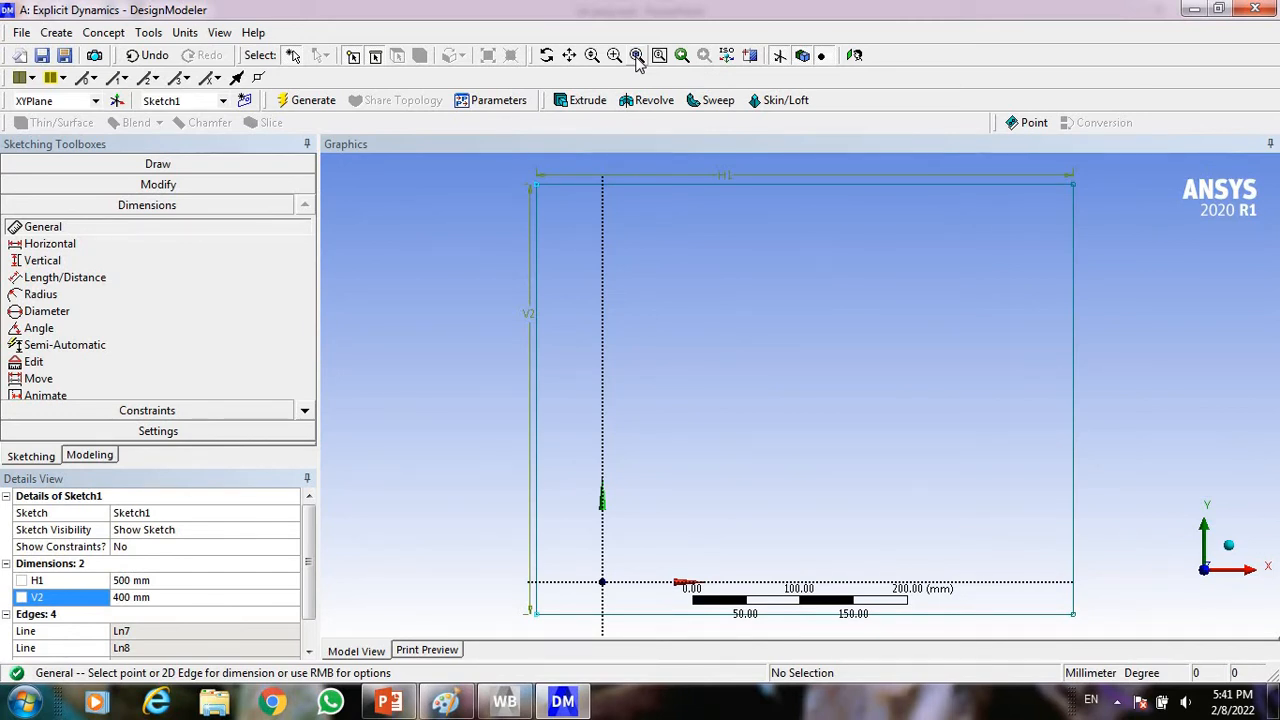
{"action": "left_click", "coordinate": [1231, 543]}
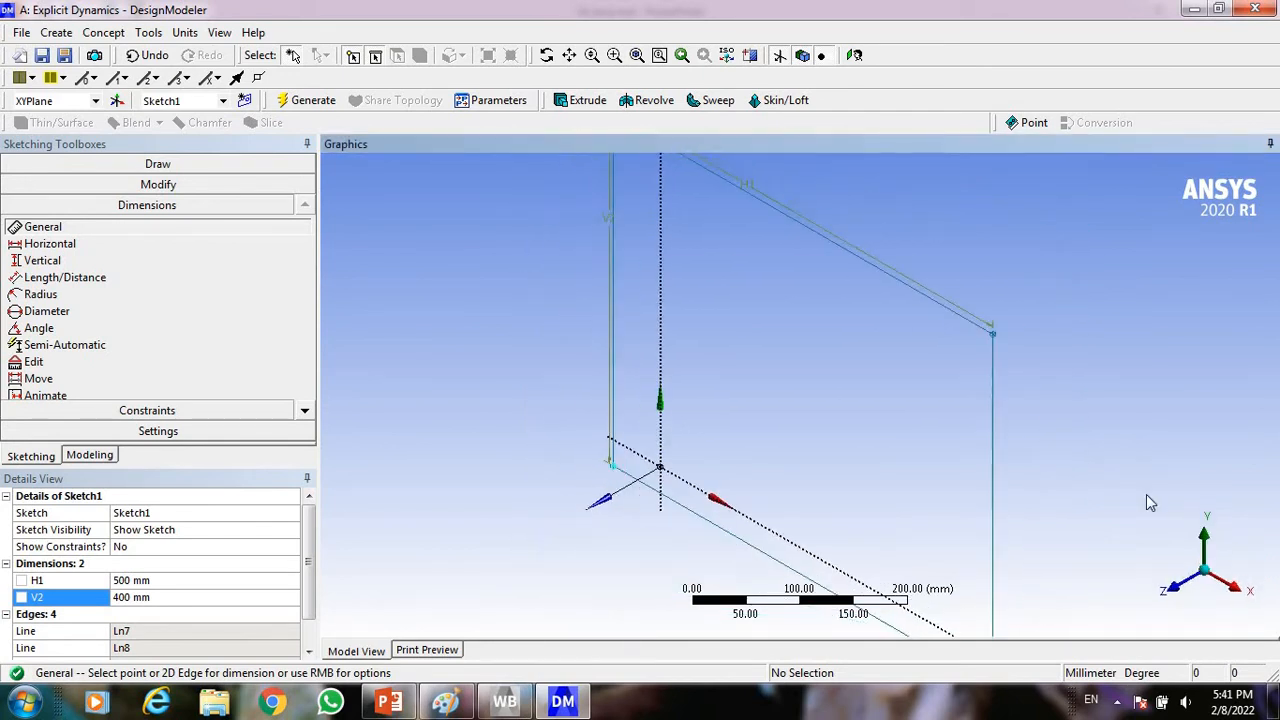
{"action": "left_click", "coordinate": [588, 104]}
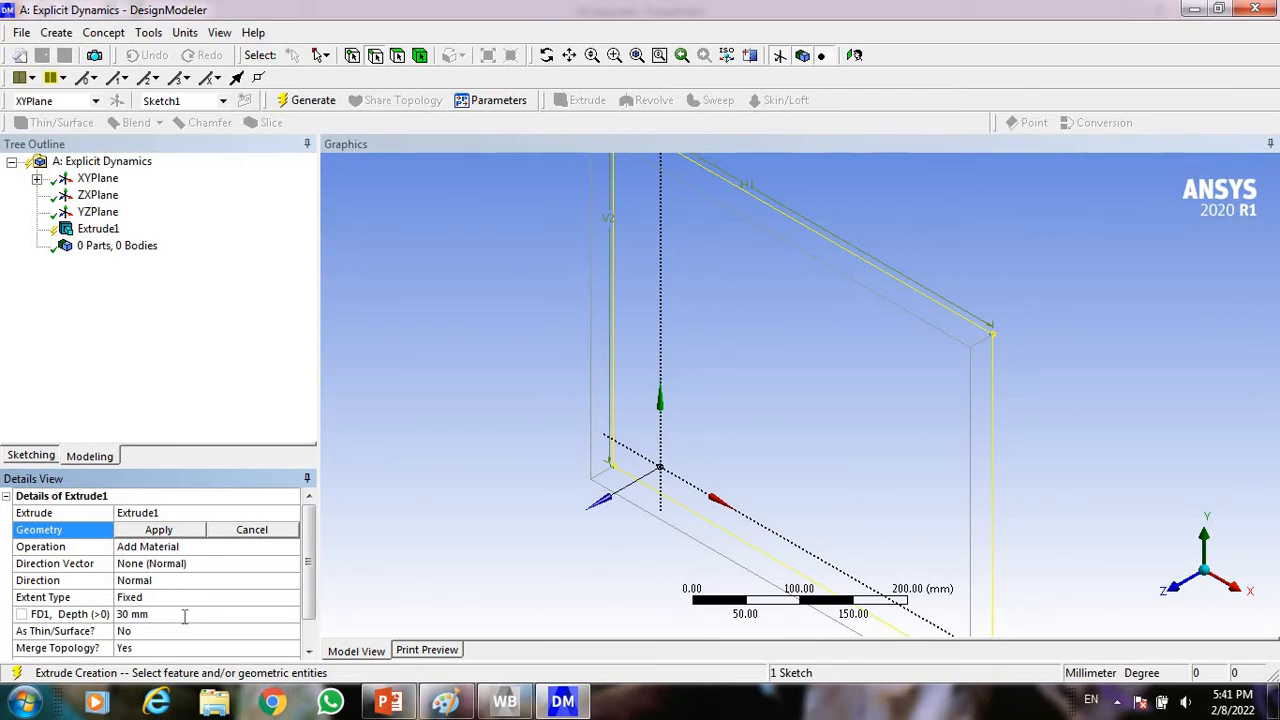
{"action": "left_click", "coordinate": [184, 615]}
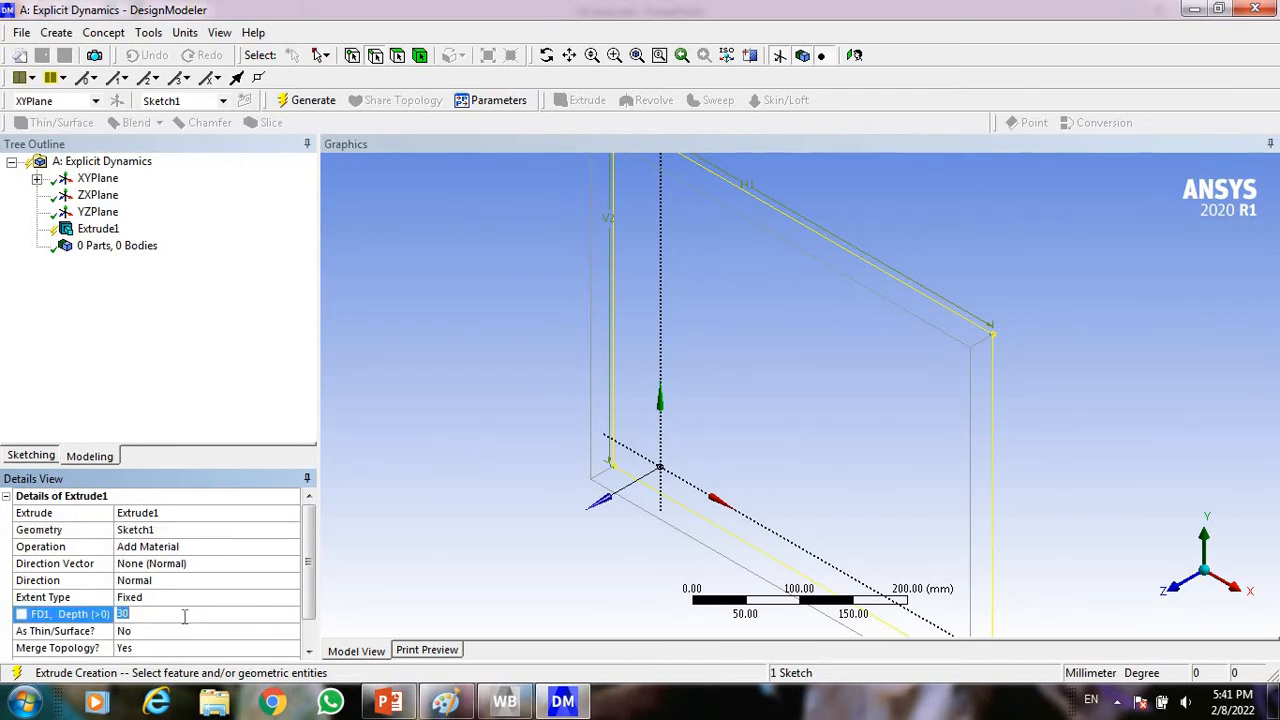
{"action": "type", "text": "300"}
{"action": "key", "text": "Return"}
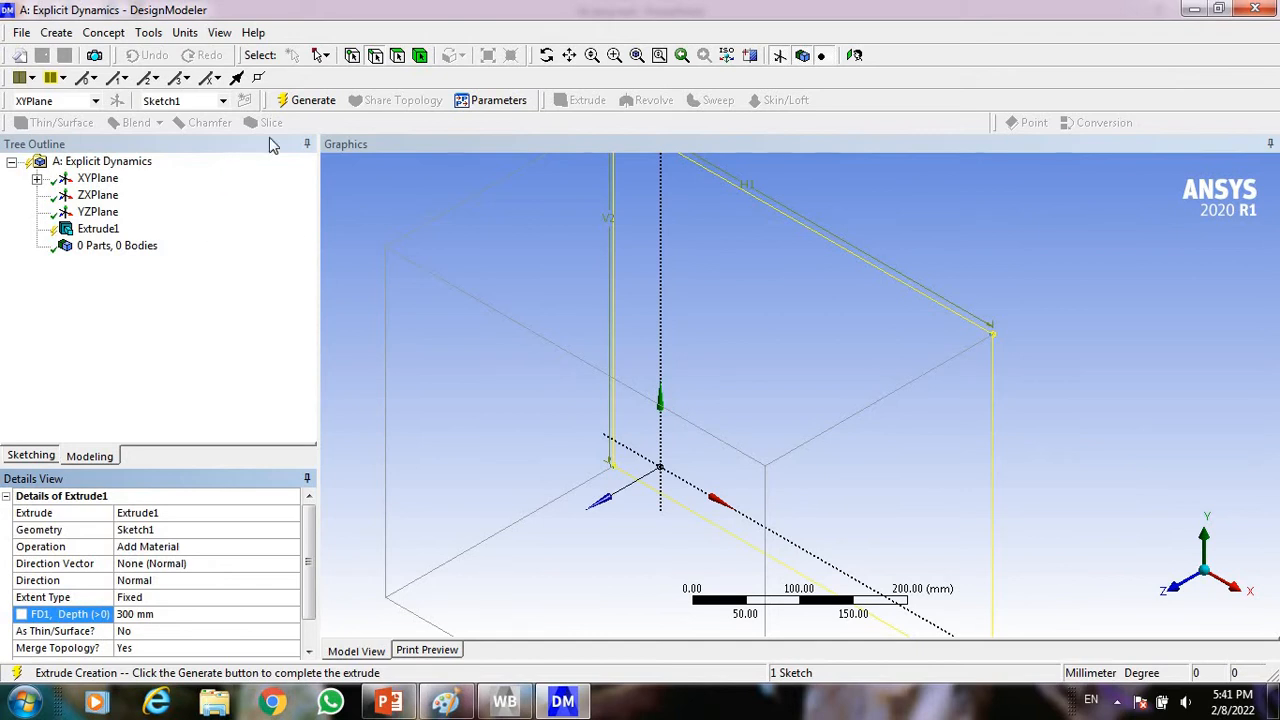
{"action": "left_click", "coordinate": [302, 101]}
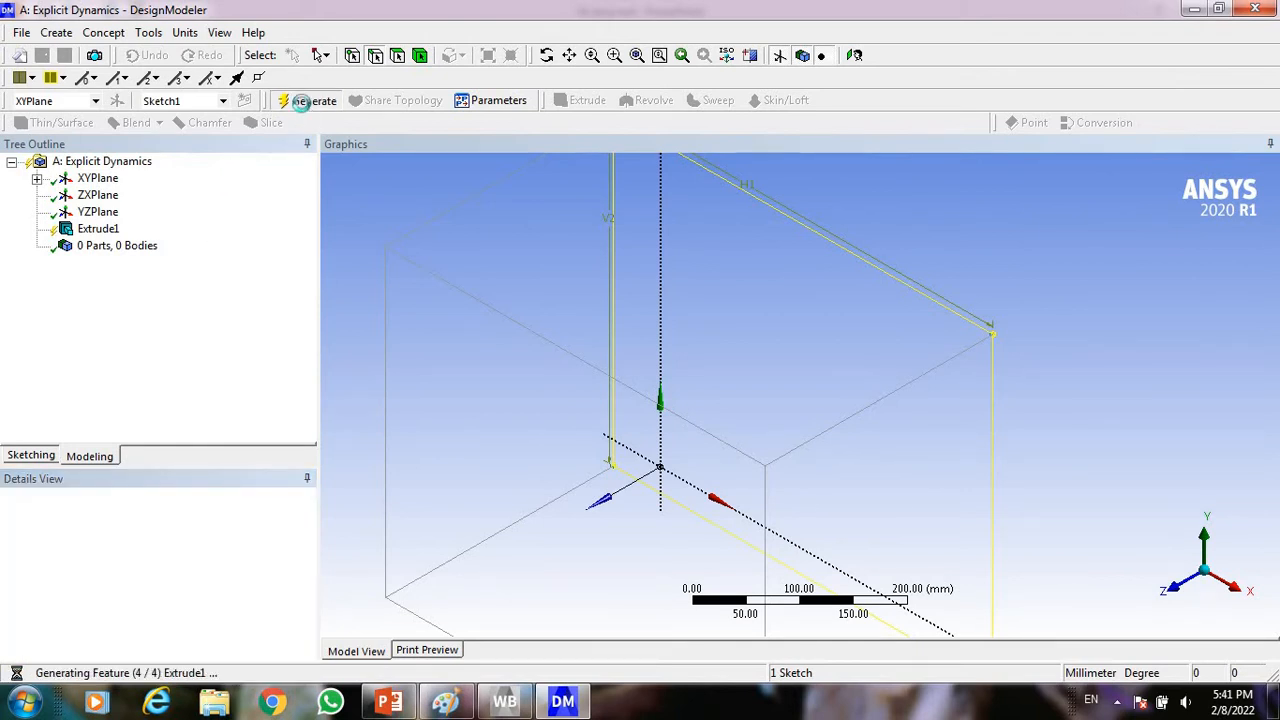
{"action": "left_click", "coordinate": [637, 55]}
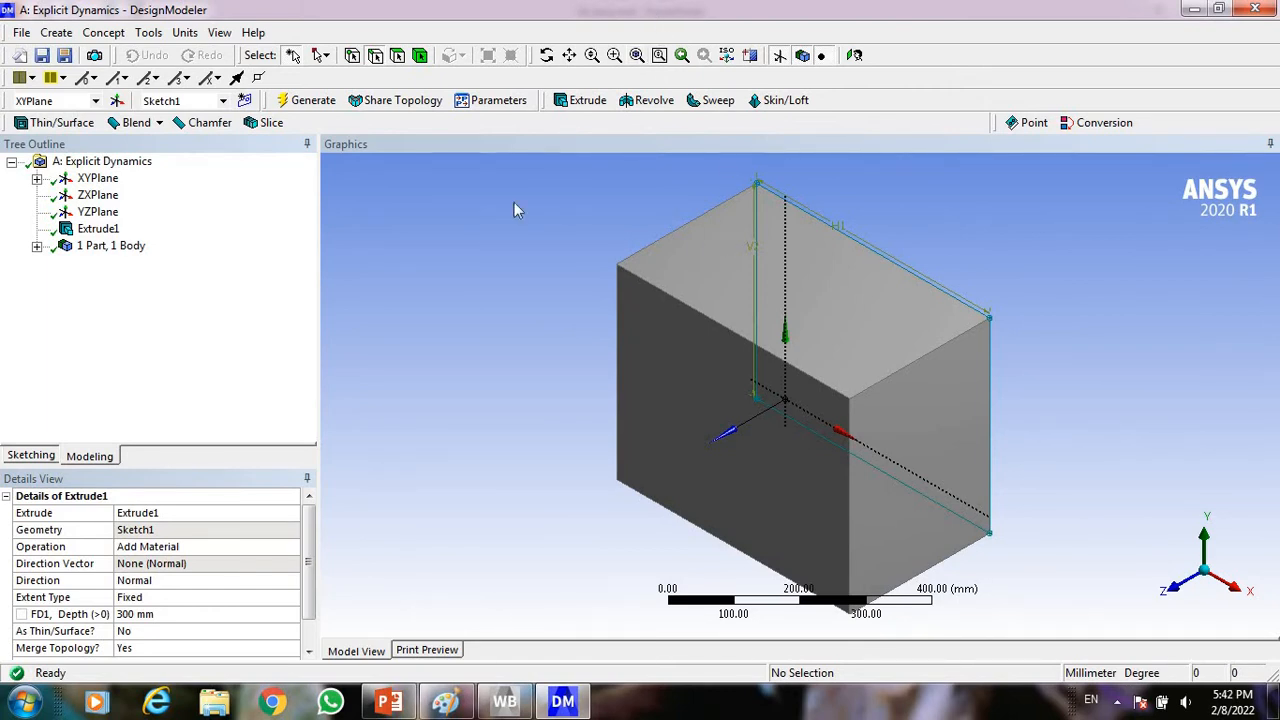
- Start a Surfaces From Faces feature and select the box's top face and its +X side face
{"action": "left_click", "coordinate": [116, 36]}
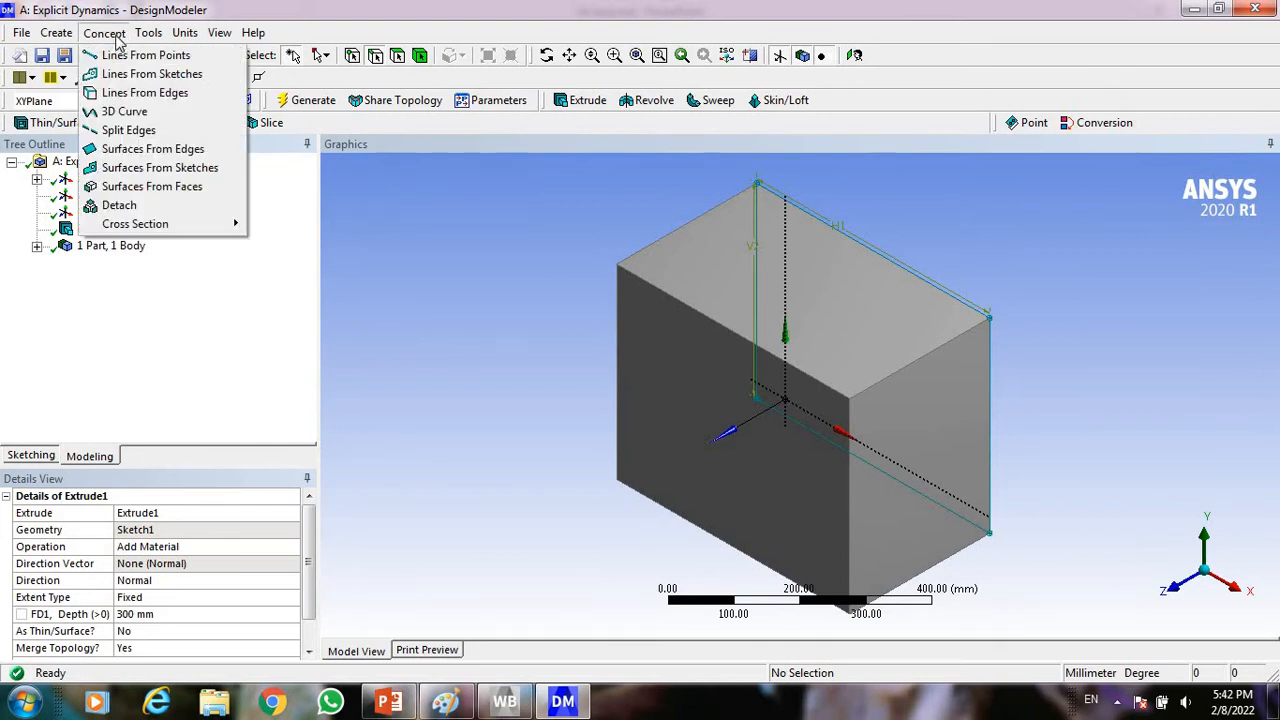
{"action": "left_click", "coordinate": [176, 193]}
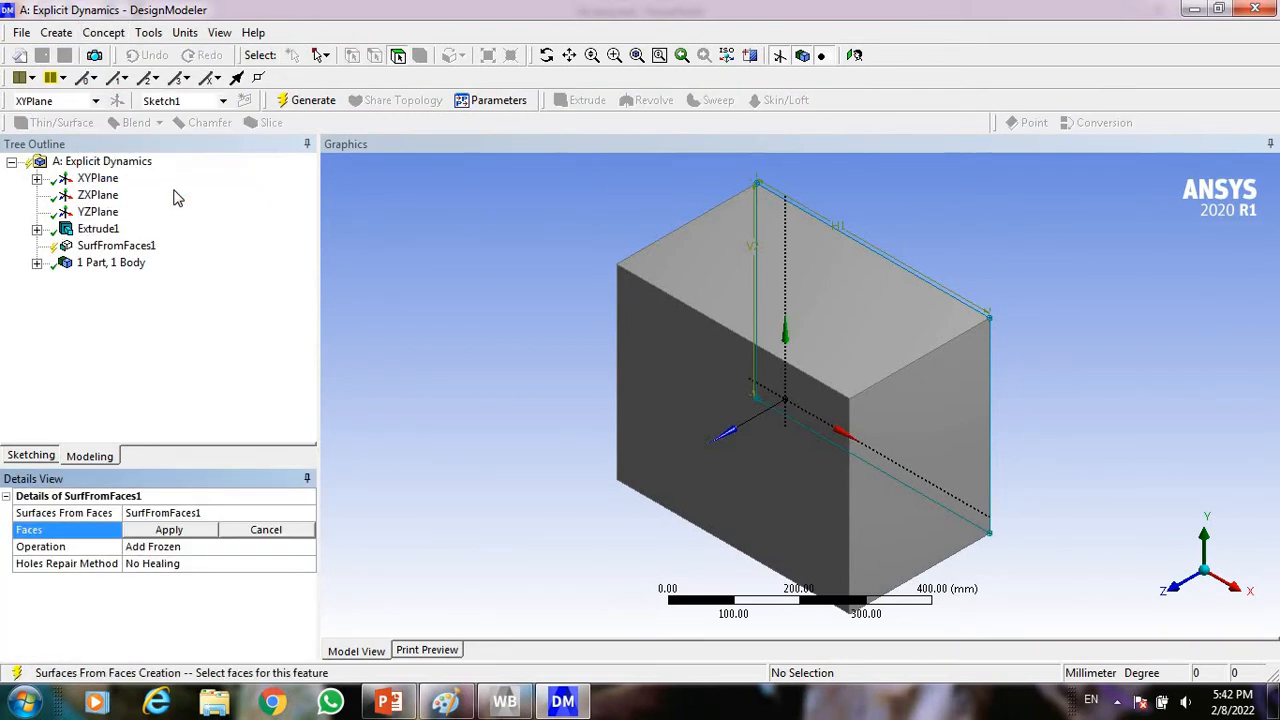
{"action": "left_click", "coordinate": [834, 306]}
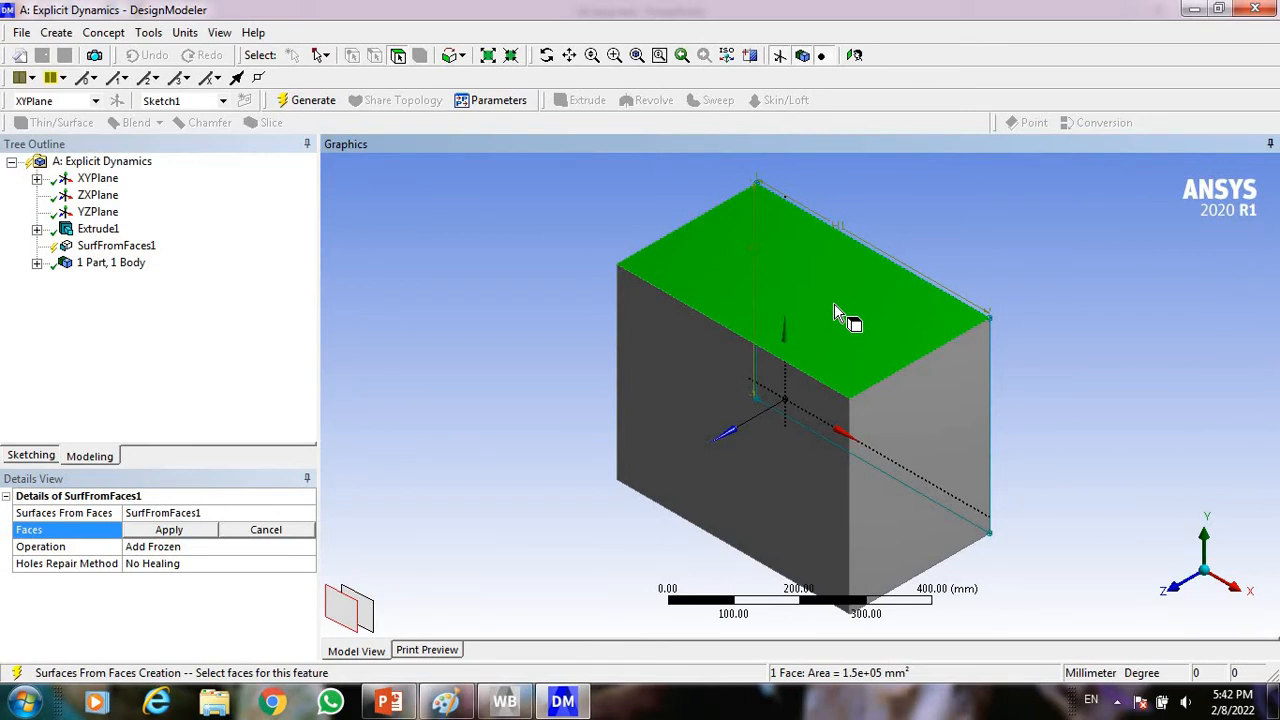
{"action": "left_click", "coordinate": [927, 421], "text": "ctrl"}
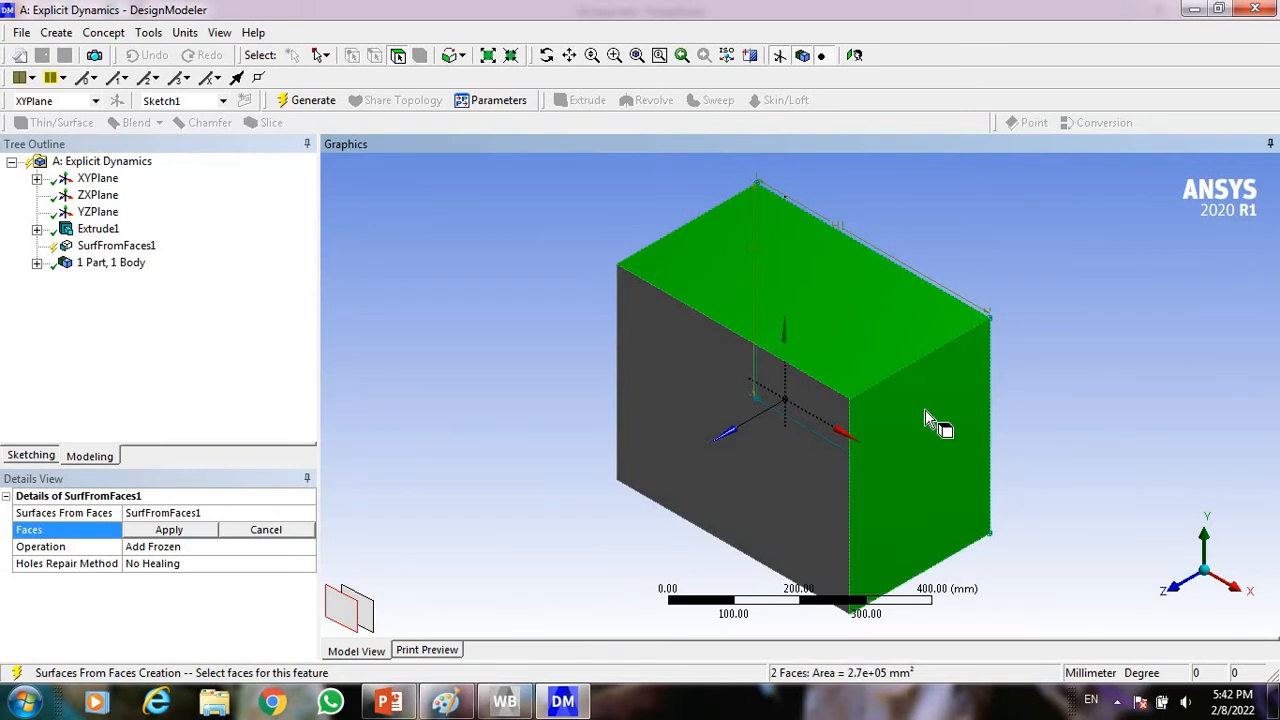
- Add the bottom, -X side and back faces to the selection, leaving out the front, and generate the surface body from the five faces
{"action": "left_click", "coordinate": [547, 55]}
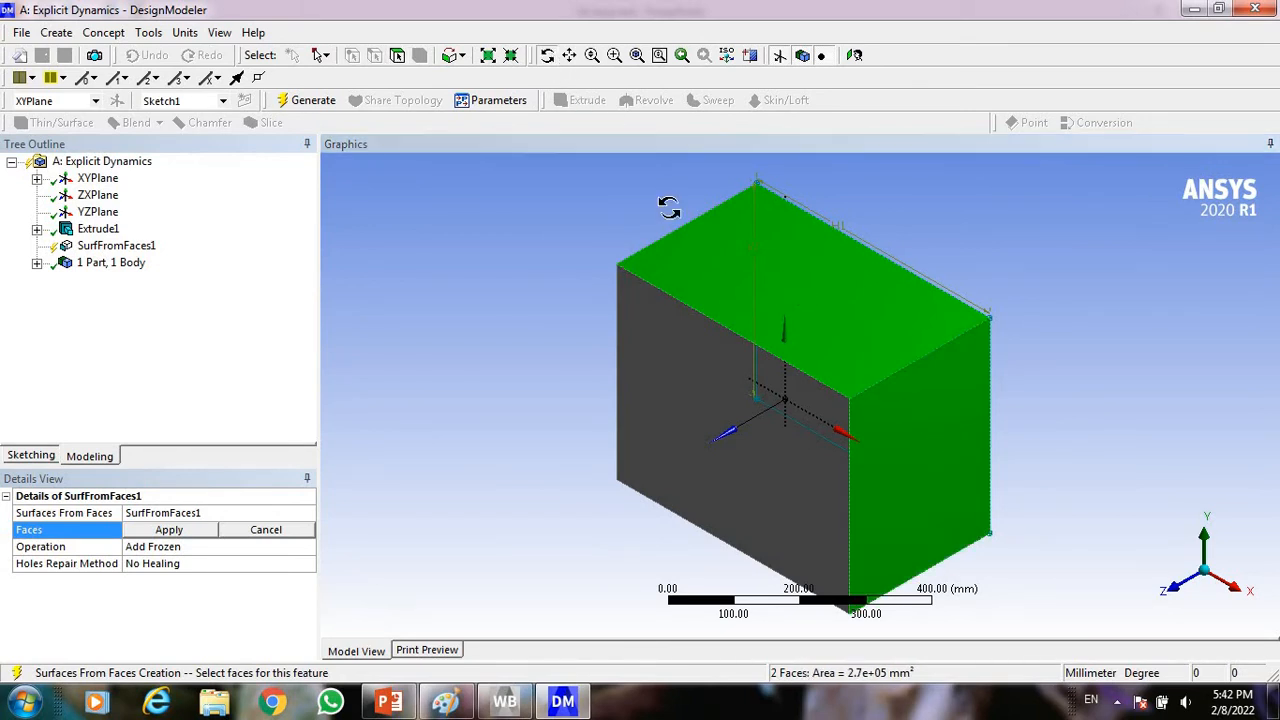
{"action": "left_click_drag", "start_coordinate": [901, 349], "coordinate": [671, 527]}
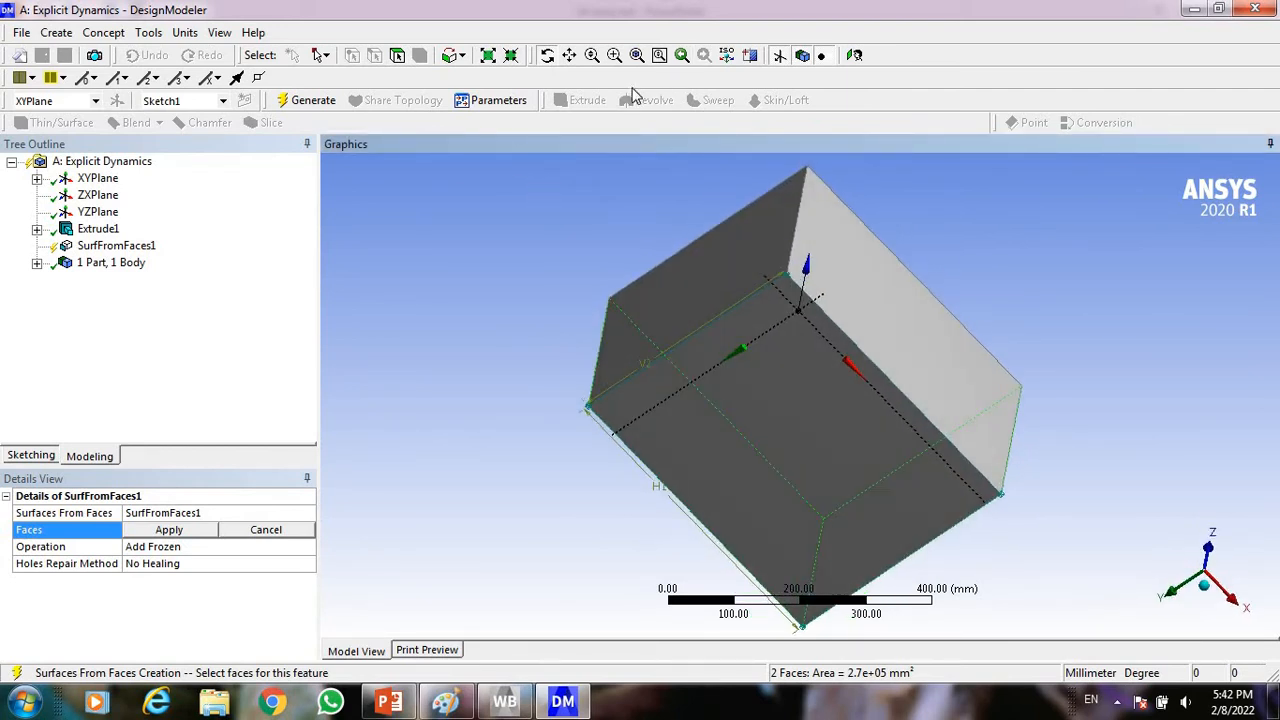
{"action": "left_click", "coordinate": [398, 55]}
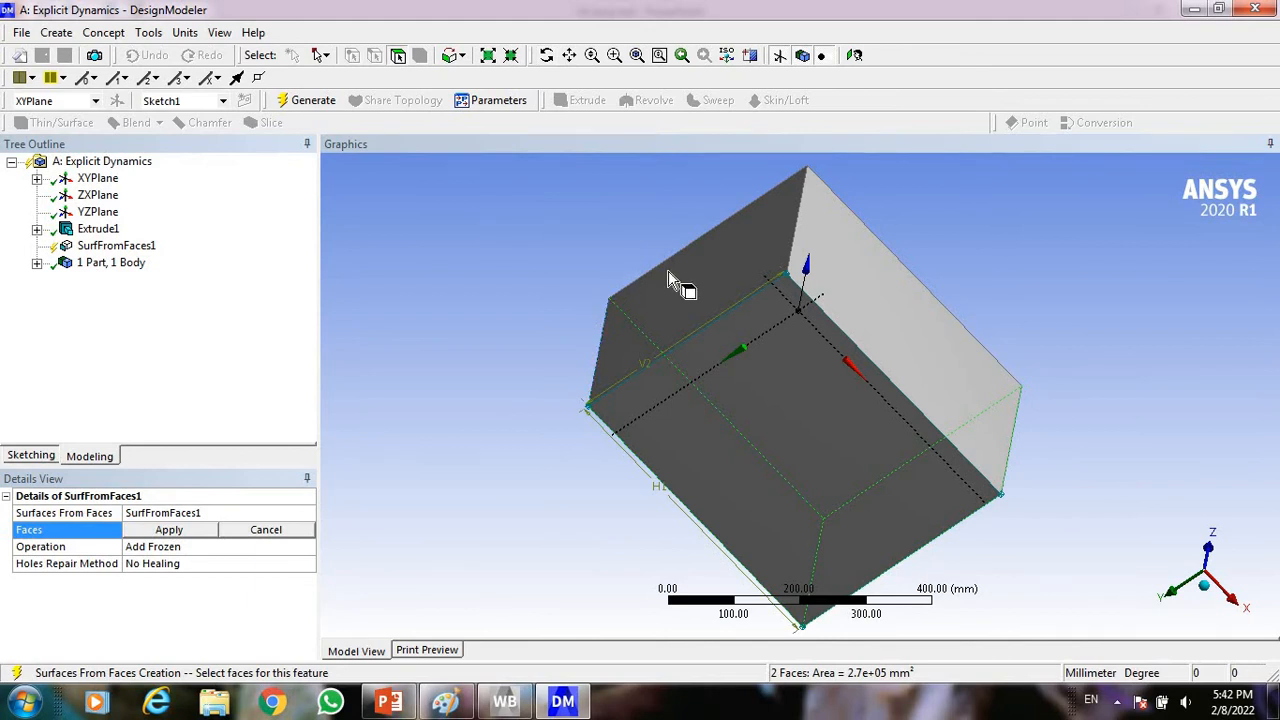
{"action": "left_click", "coordinate": [890, 322]}
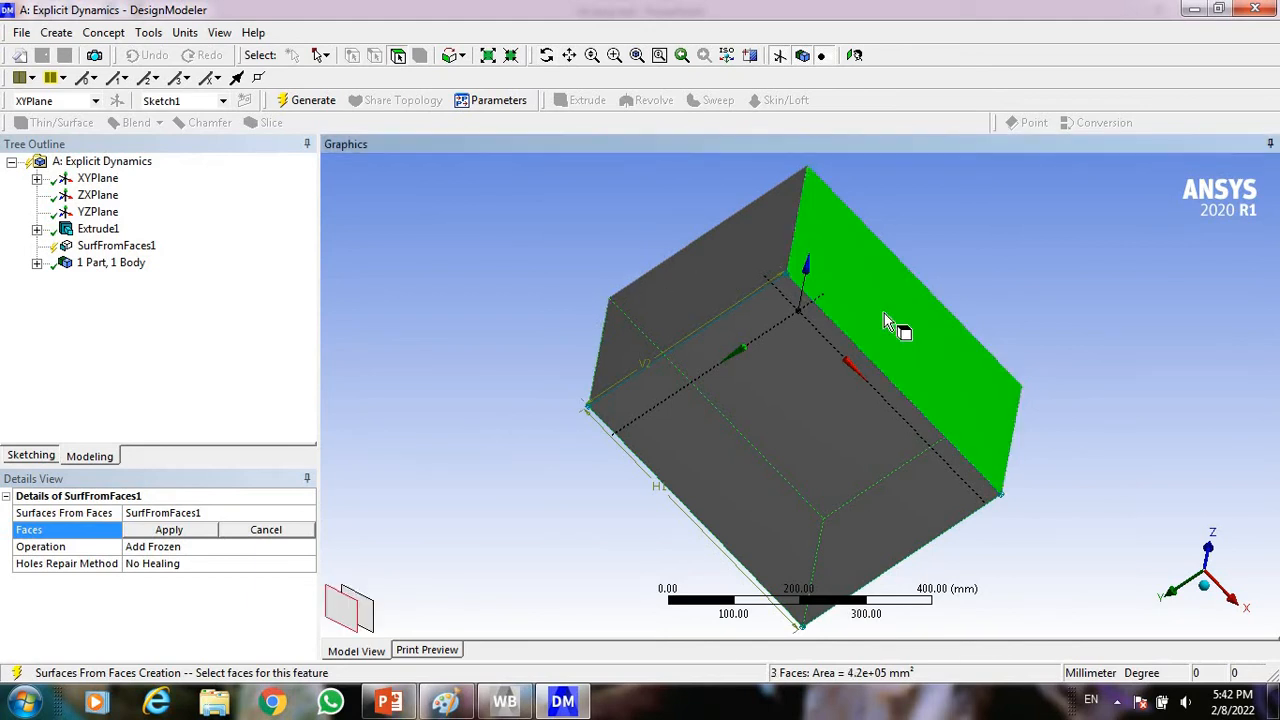
{"action": "left_click", "coordinate": [750, 282], "text": "ctrl"}
{"action": "left_click", "coordinate": [799, 398], "text": "ctrl"}
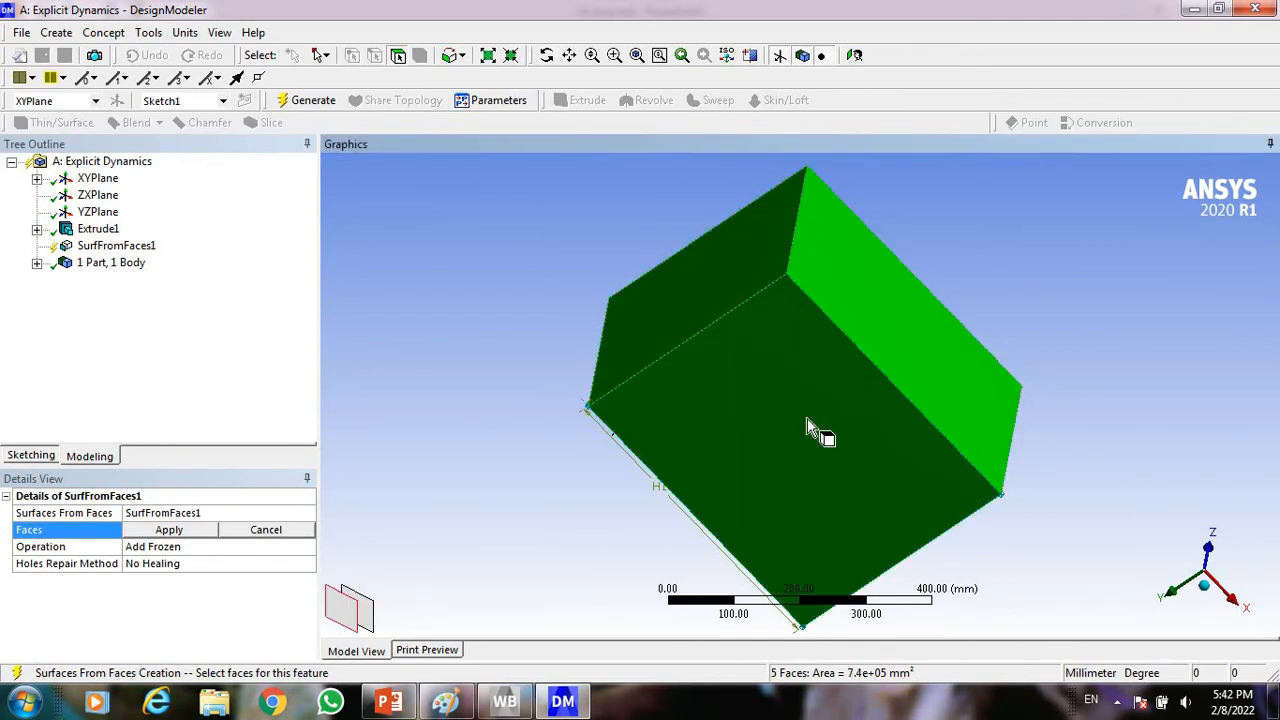
{"action": "left_click", "coordinate": [1215, 598]}
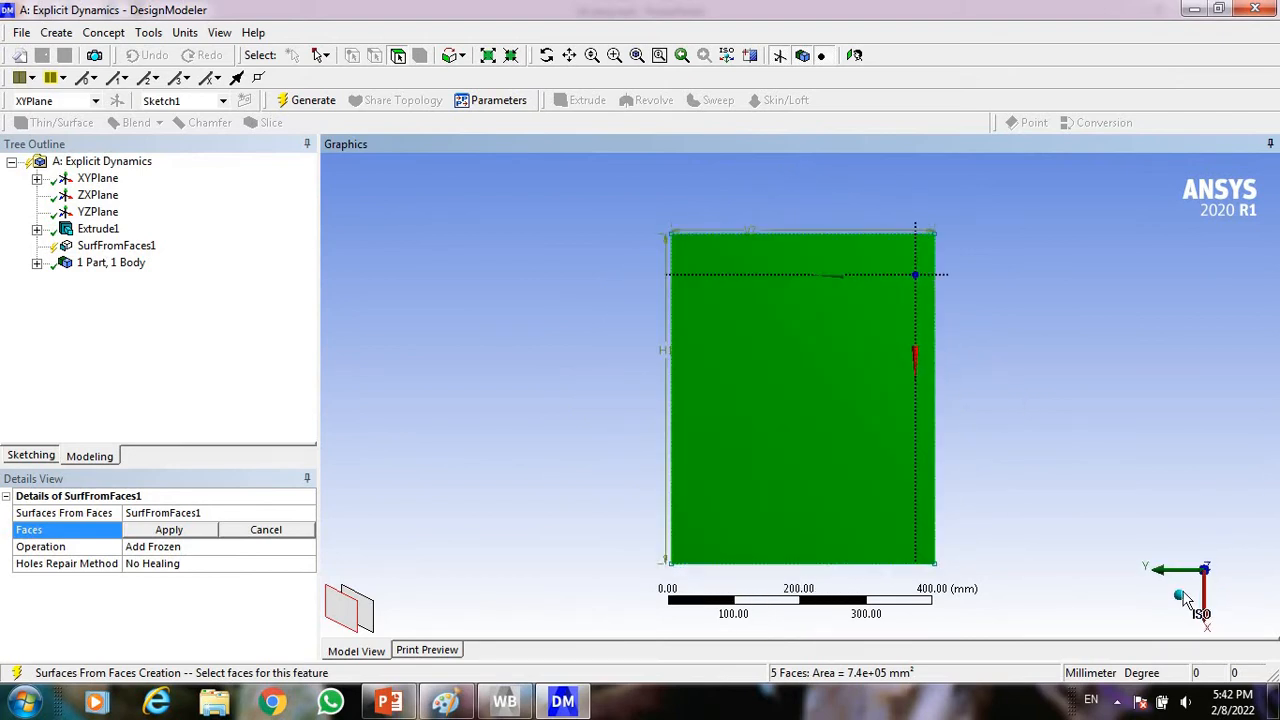
{"action": "left_click", "coordinate": [1183, 596]}
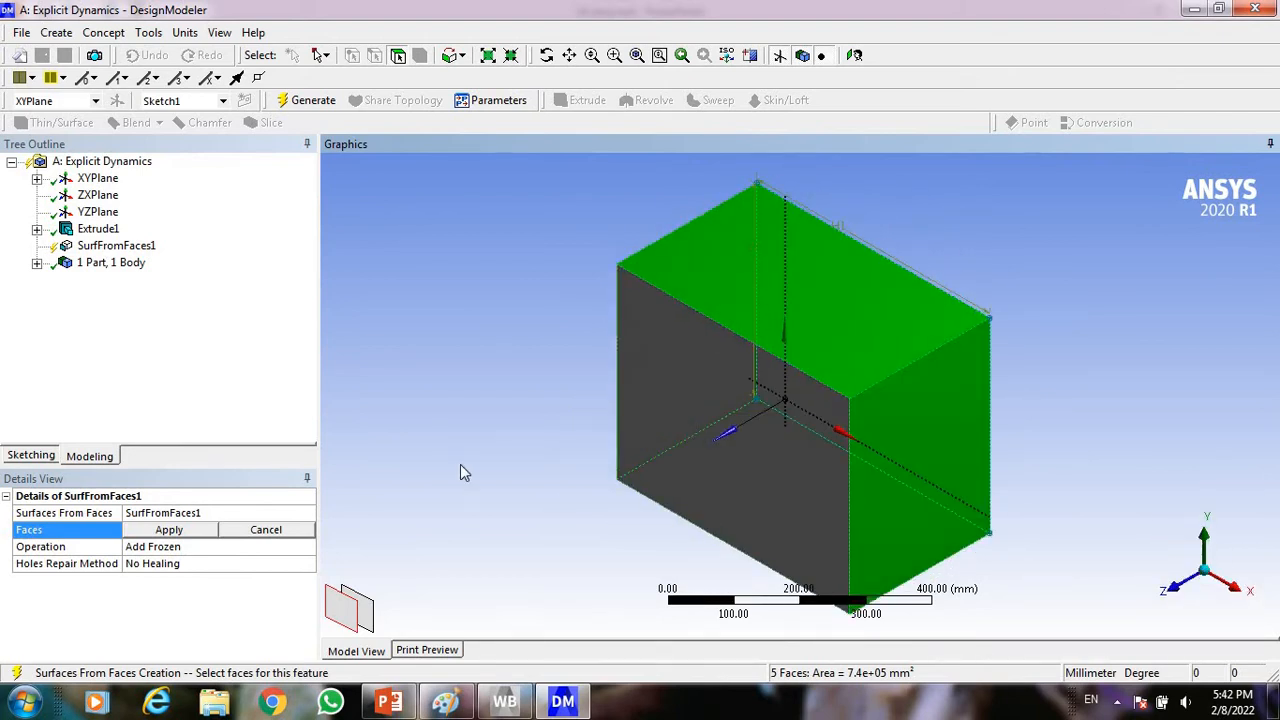
{"action": "left_click", "coordinate": [199, 530]}
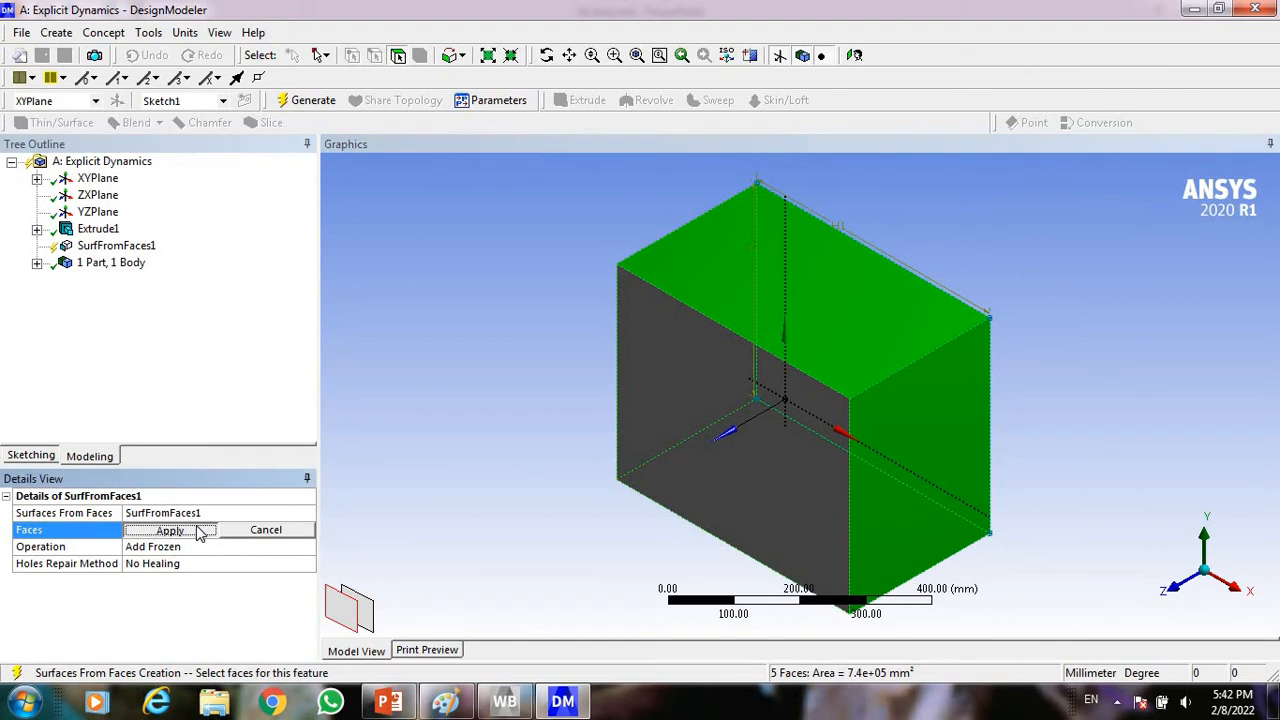
{"action": "left_click", "coordinate": [304, 104]}
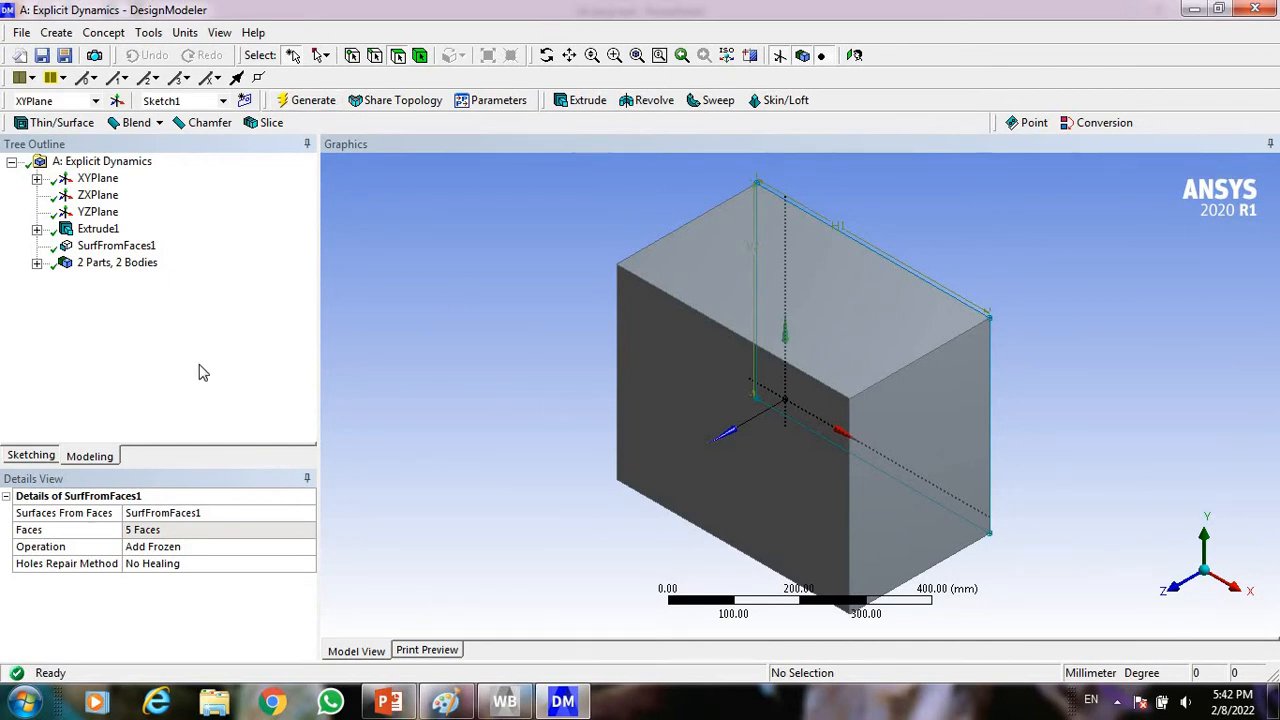
- Suppress the Solid body so that only the Surface Body remains active
{"action": "left_click", "coordinate": [36, 263]}
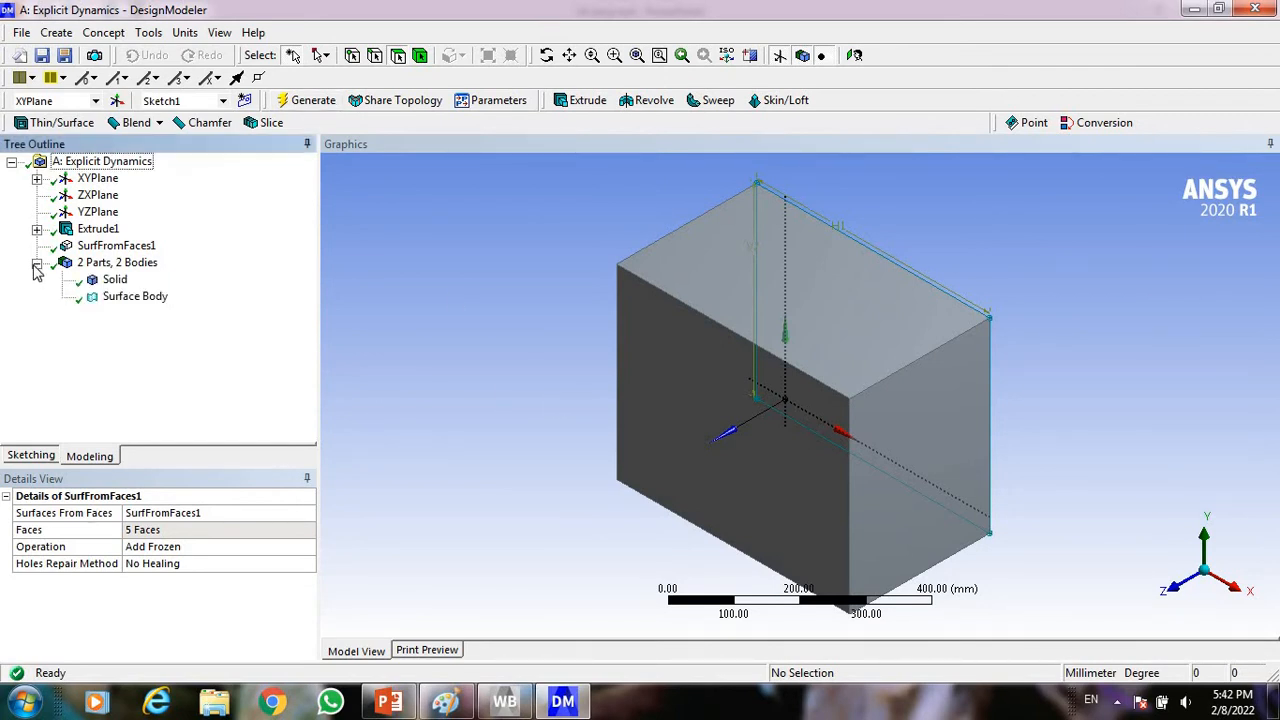
{"action": "left_click", "coordinate": [141, 300]}
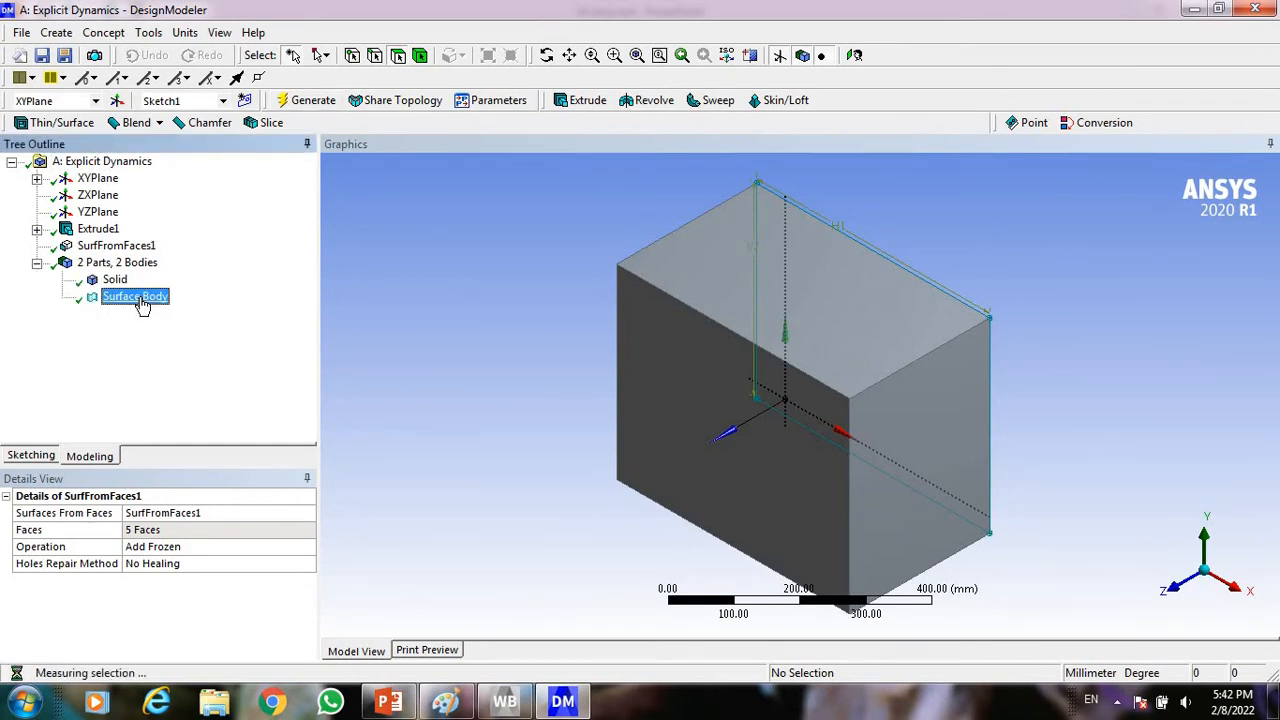
{"action": "left_click", "coordinate": [115, 281]}
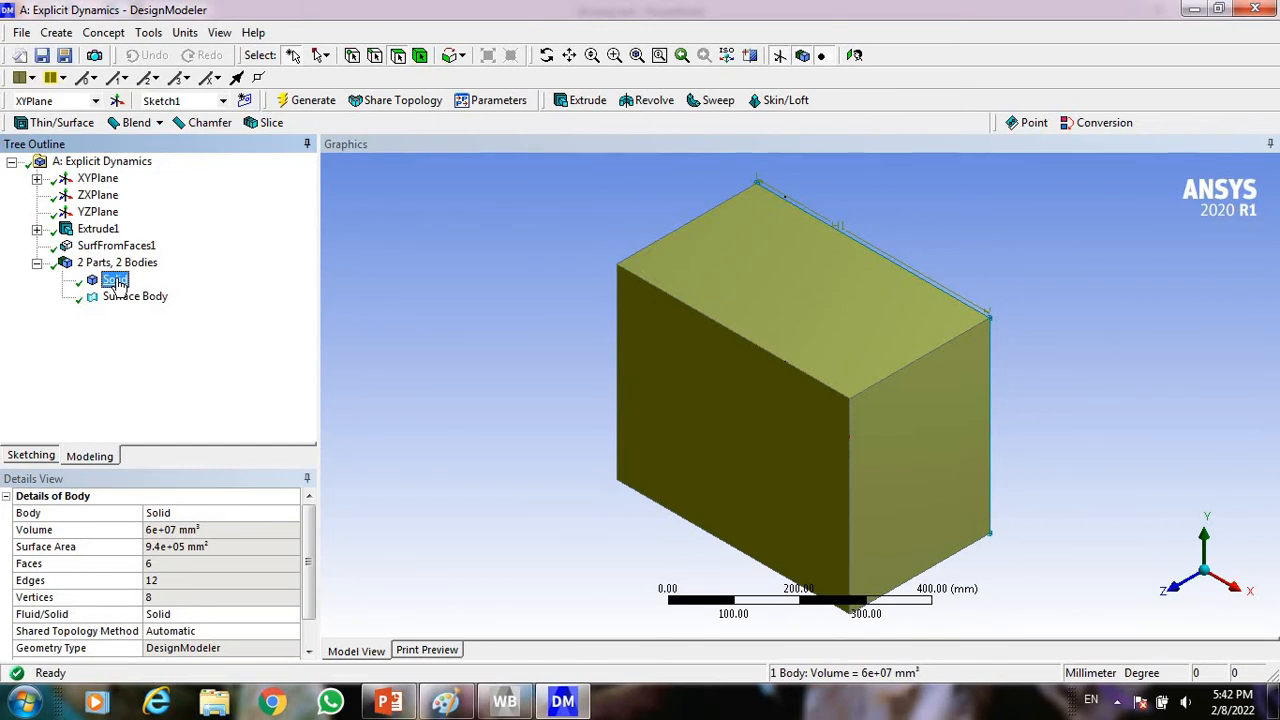
{"action": "right_click", "coordinate": [117, 282]}
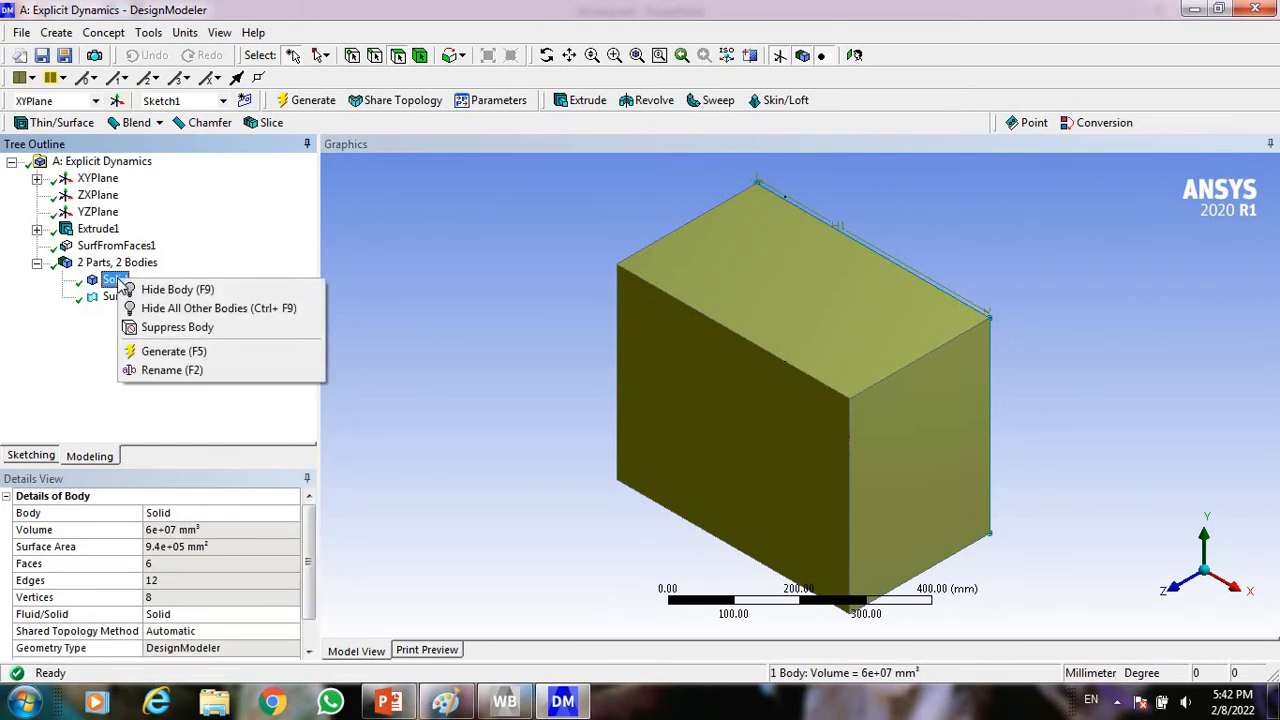
{"action": "left_click", "coordinate": [189, 330]}
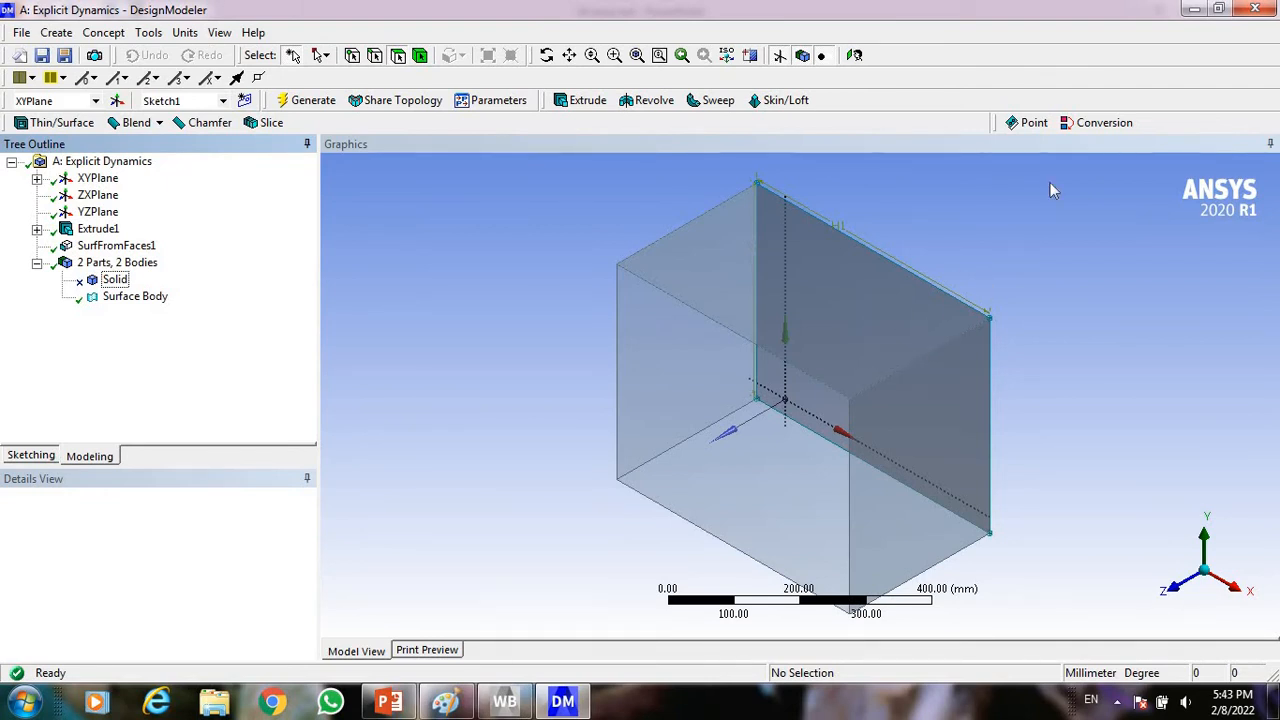
- Minimize DesignModeler, switch to Workbench and open the Explicit Dynamics system's Model in Mechanical
{"action": "left_click", "coordinate": [1193, 10]}
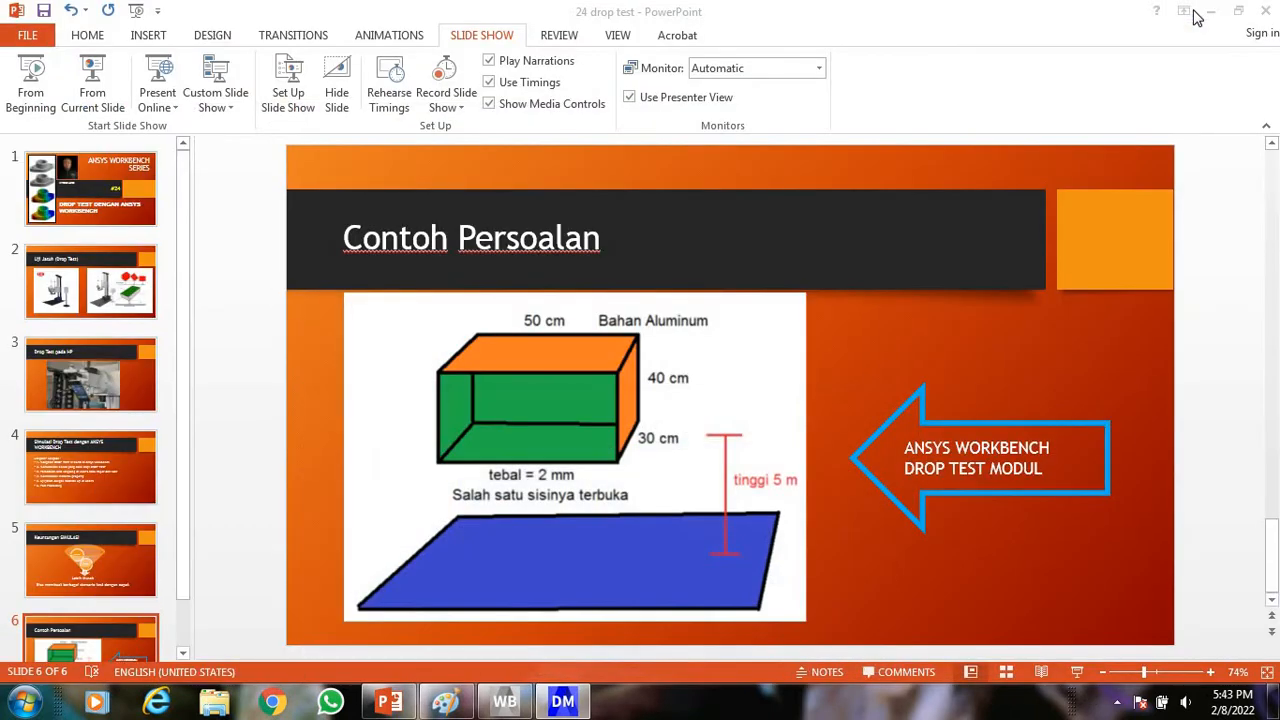
{"action": "left_click", "coordinate": [505, 702]}
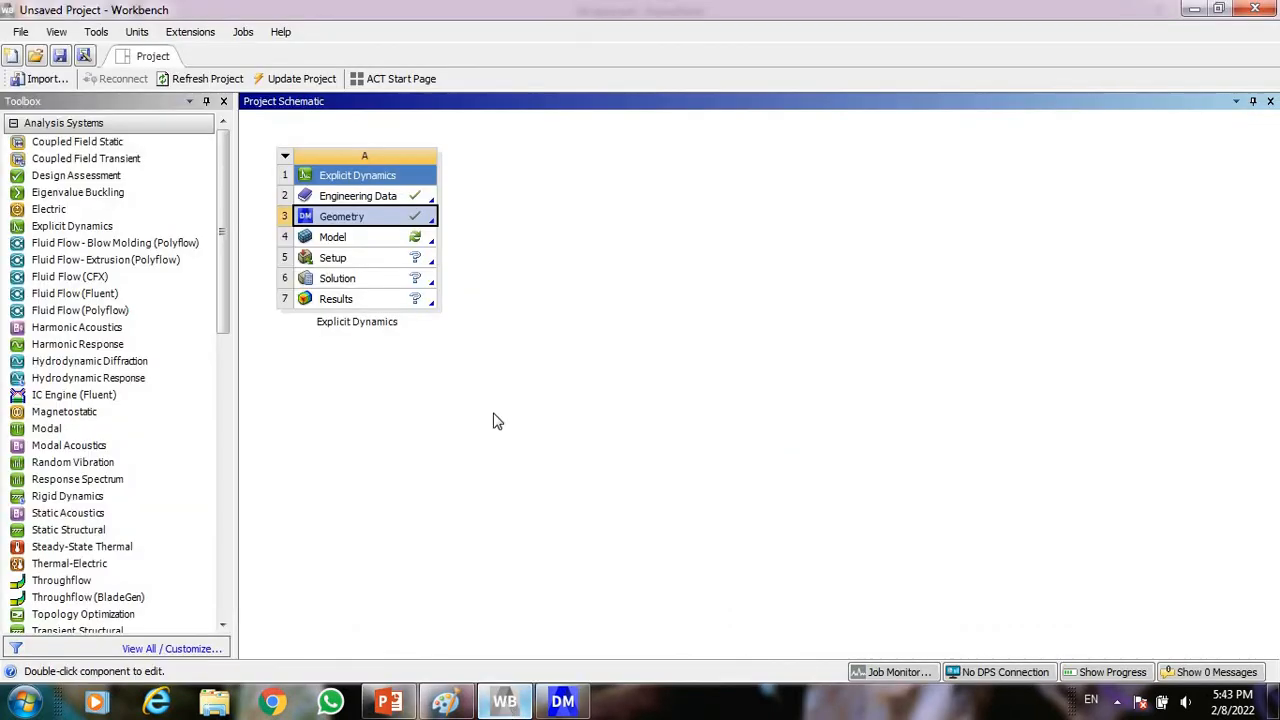
{"action": "double_click", "coordinate": [399, 240]}
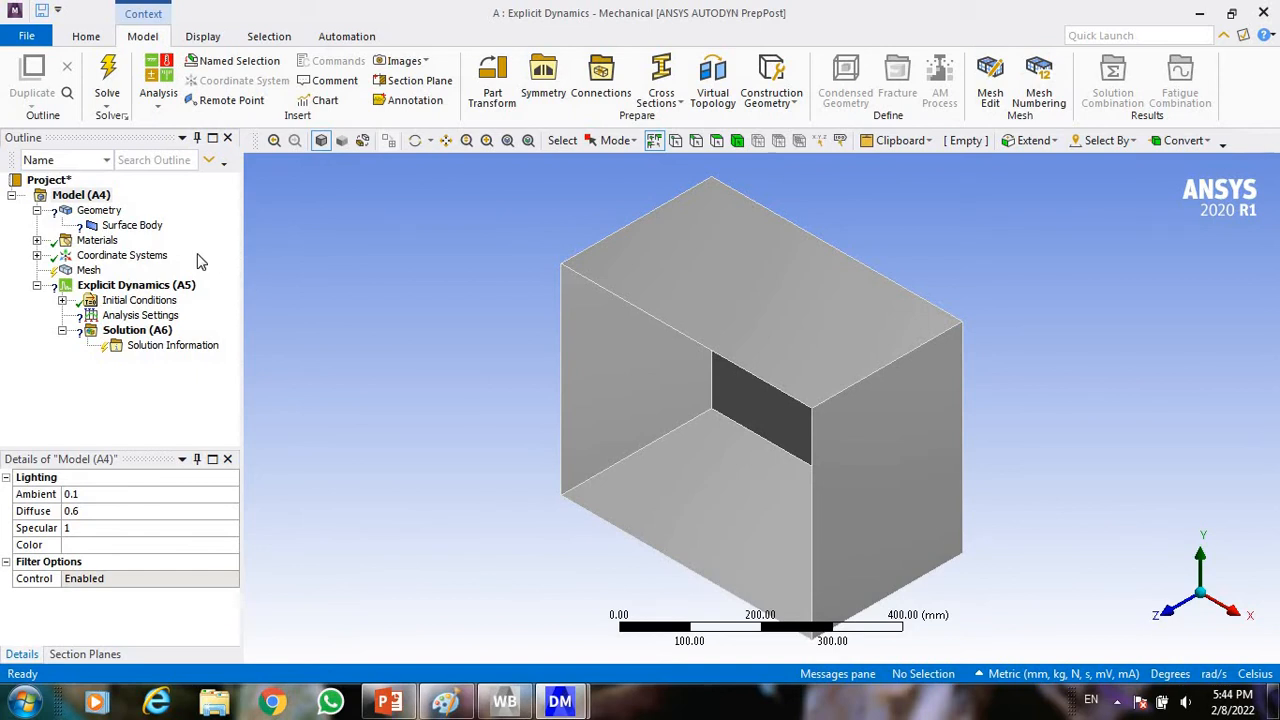
- Set the Surface Body's thickness to 2 mm
{"action": "left_click", "coordinate": [133, 226]}
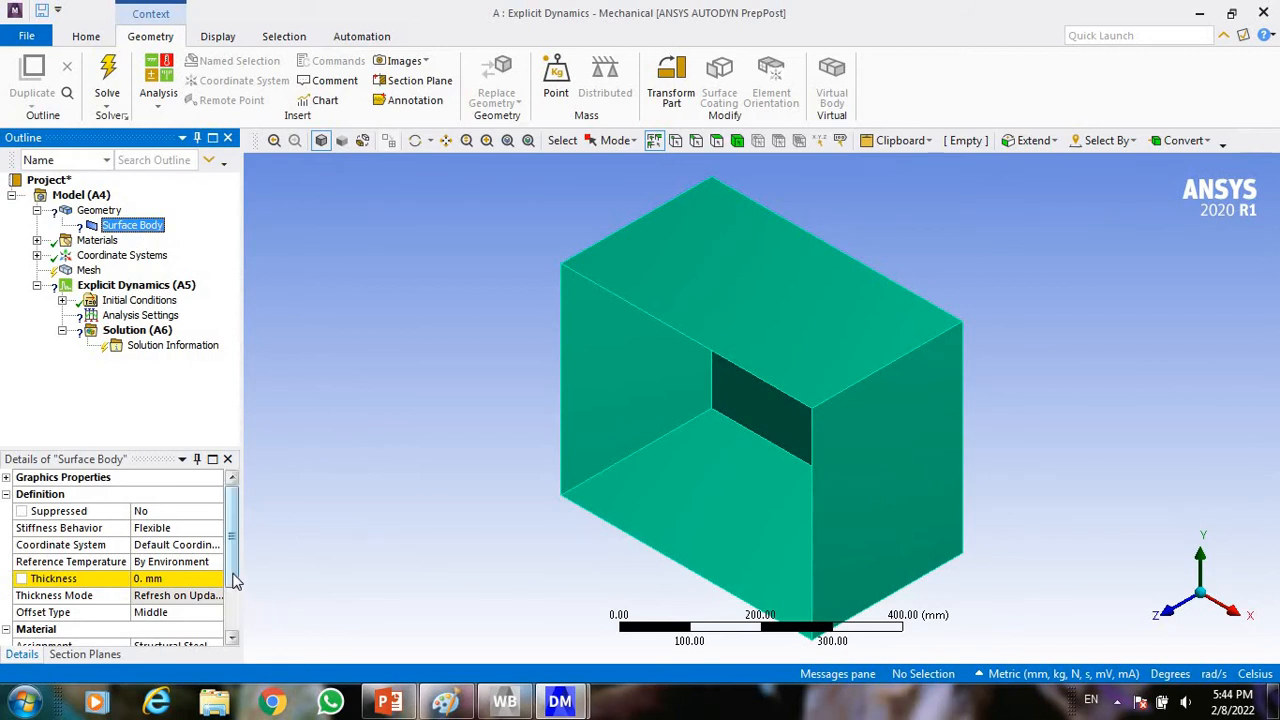
{"action": "scroll", "coordinate": [200, 550], "scroll_direction": "down", "scroll_amount": 1}
{"action": "left_click", "coordinate": [197, 528]}
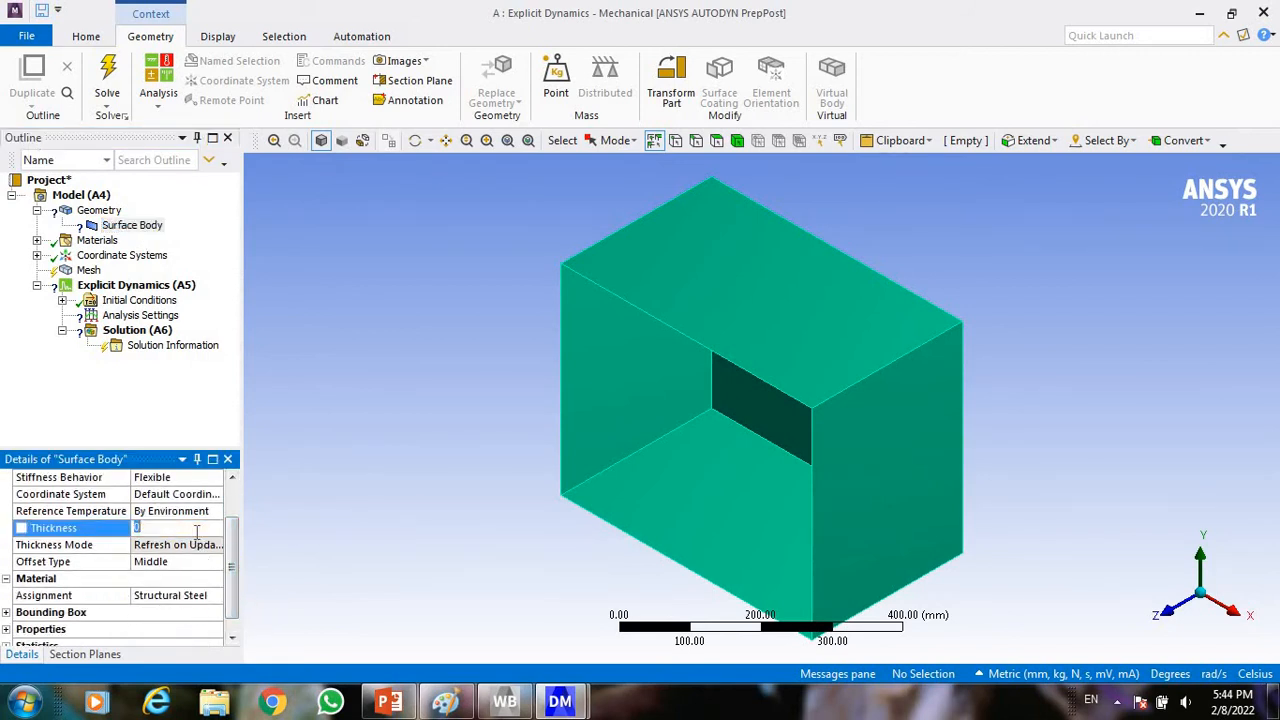
{"action": "type", "text": "2"}
{"action": "left_click", "coordinate": [280, 524]}
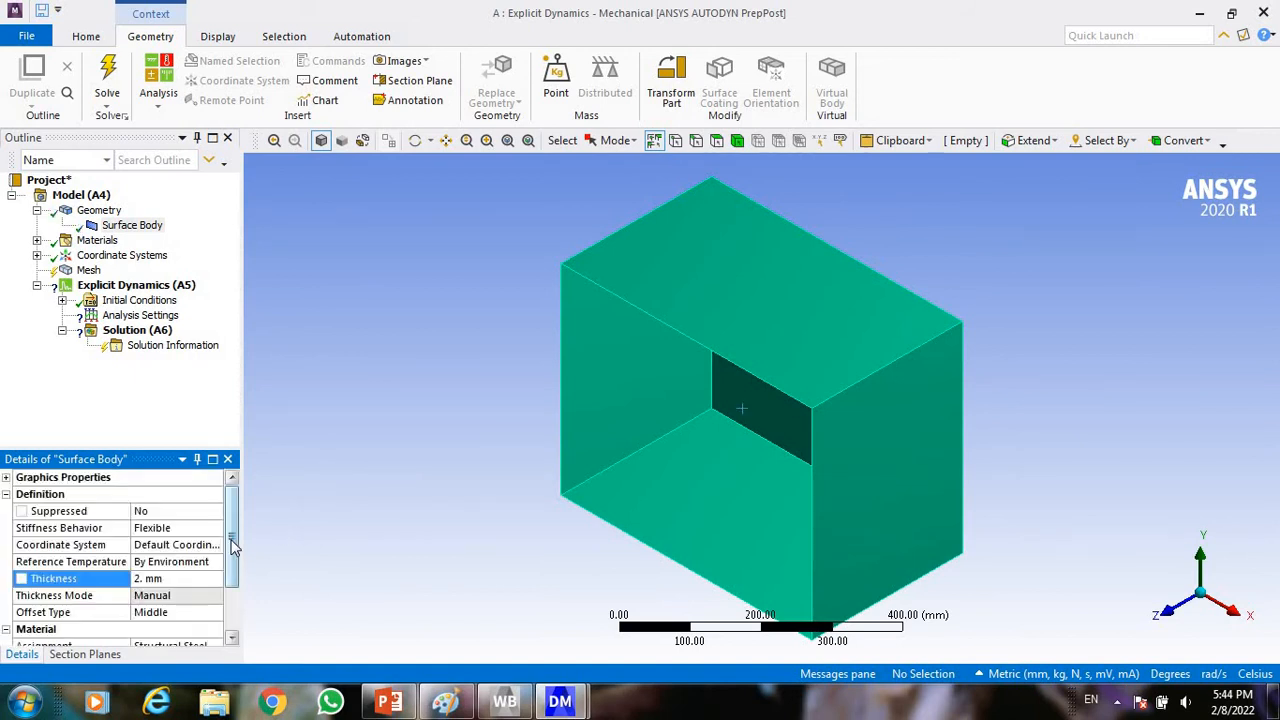
- Assign the Aluminum Alloy NL material to the Surface Body
{"action": "left_click_drag", "start_coordinate": [232, 543], "coordinate": [232, 590]}
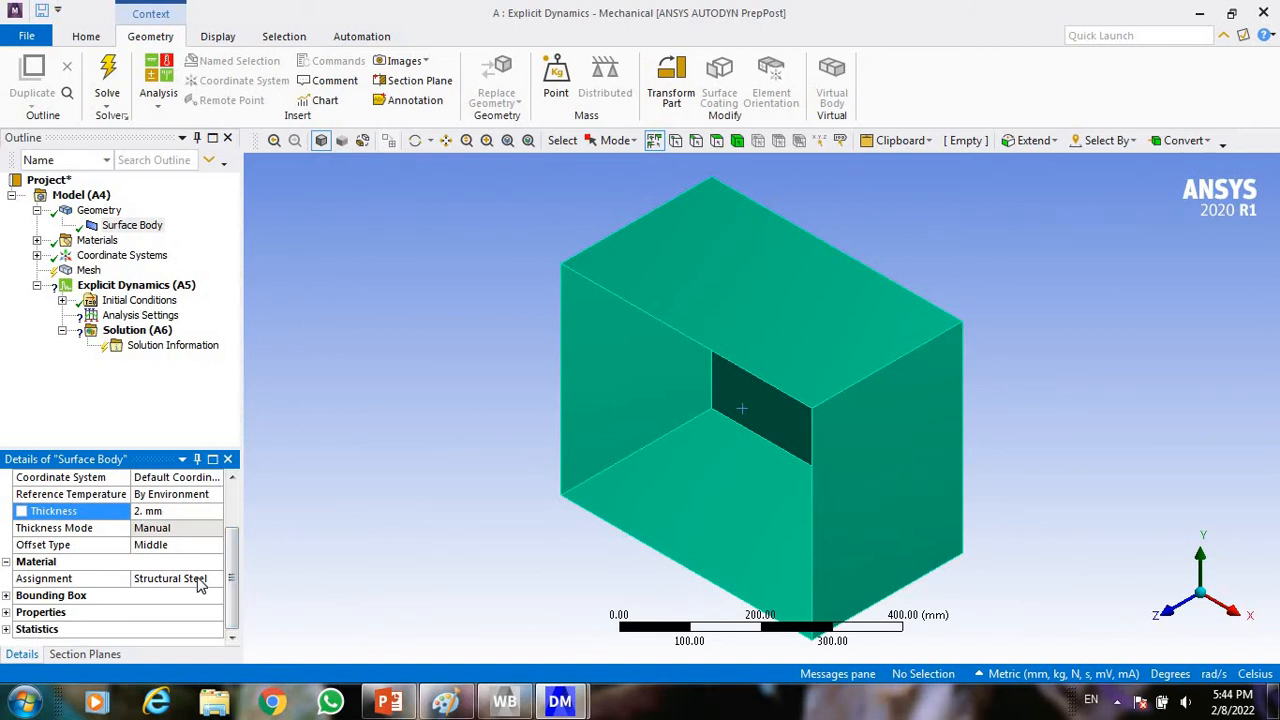
{"action": "left_click", "coordinate": [198, 585]}
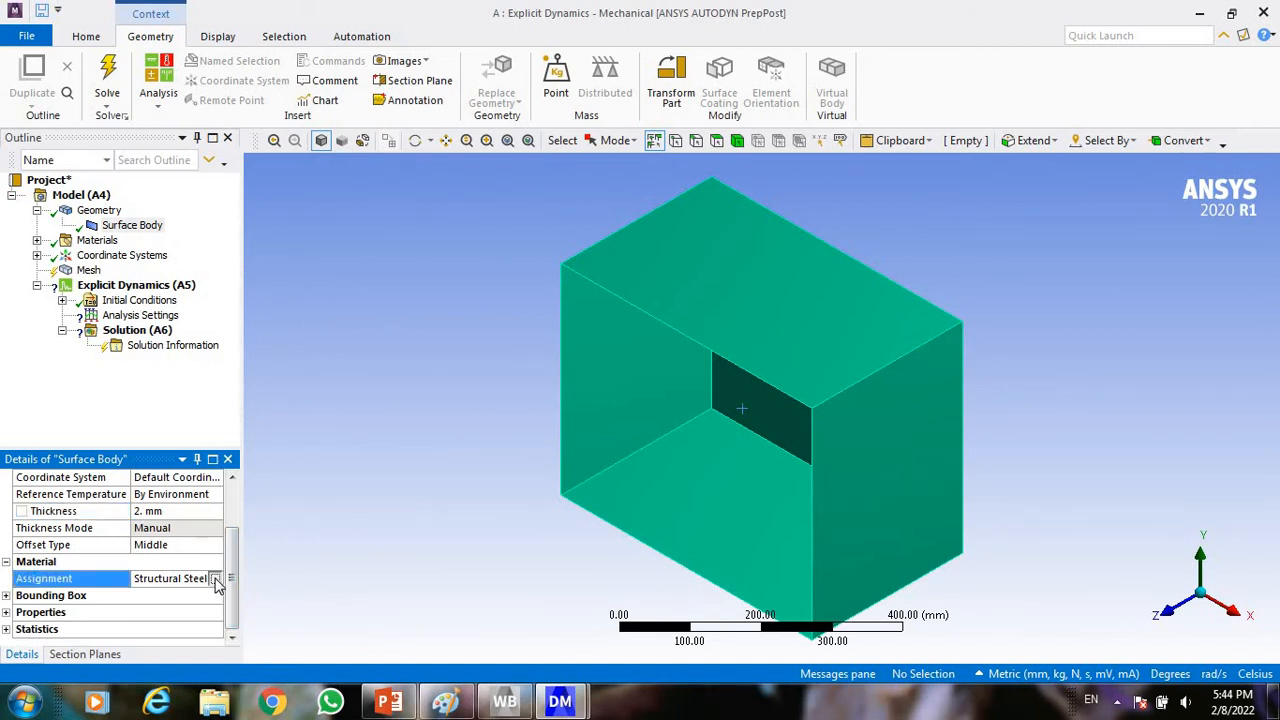
{"action": "left_click", "coordinate": [217, 581]}
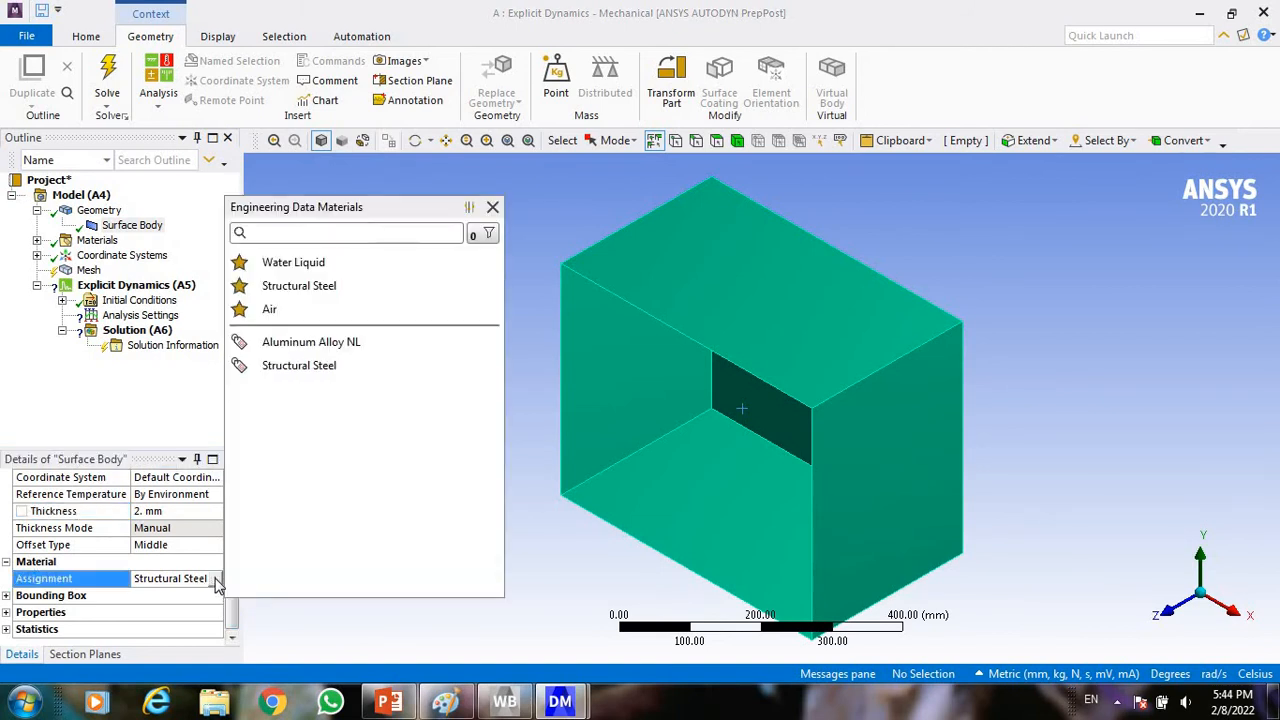
{"action": "left_click", "coordinate": [336, 348]}
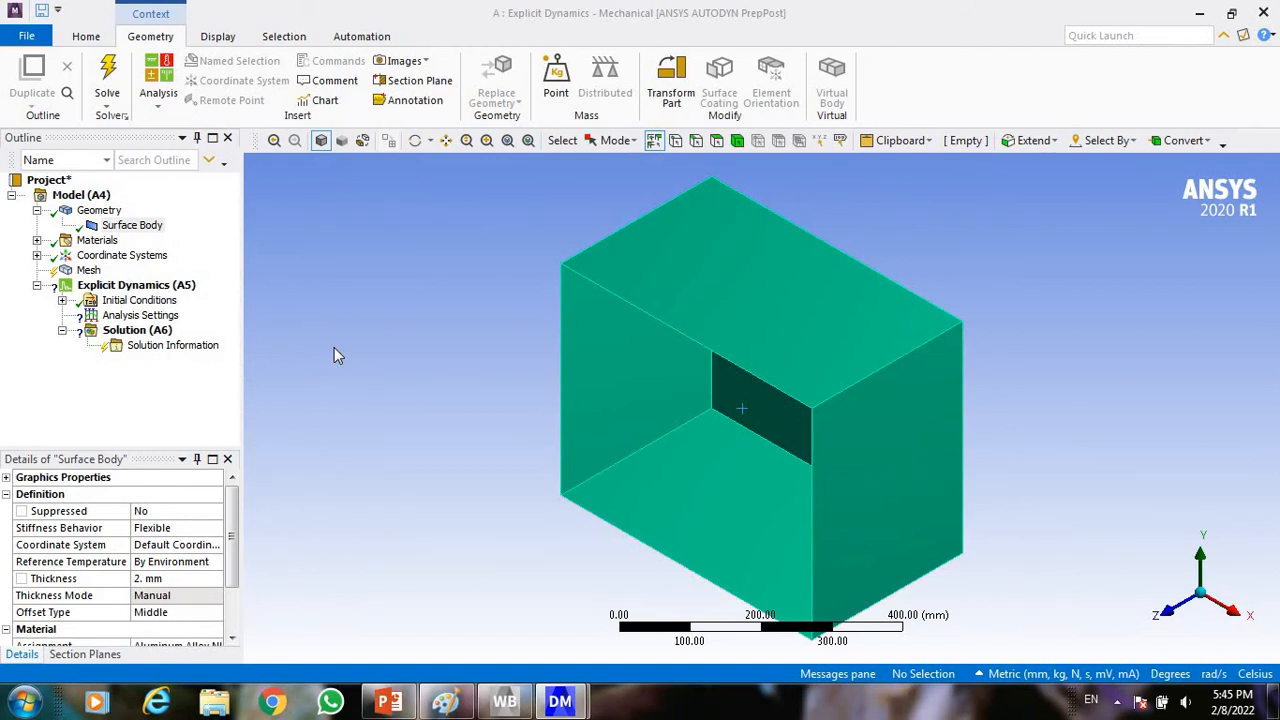
- Launch the Drop Test Wizard for the Explicit Dynamics analysis and review its target and drop rotation settings
{"action": "left_click", "coordinate": [143, 288]}
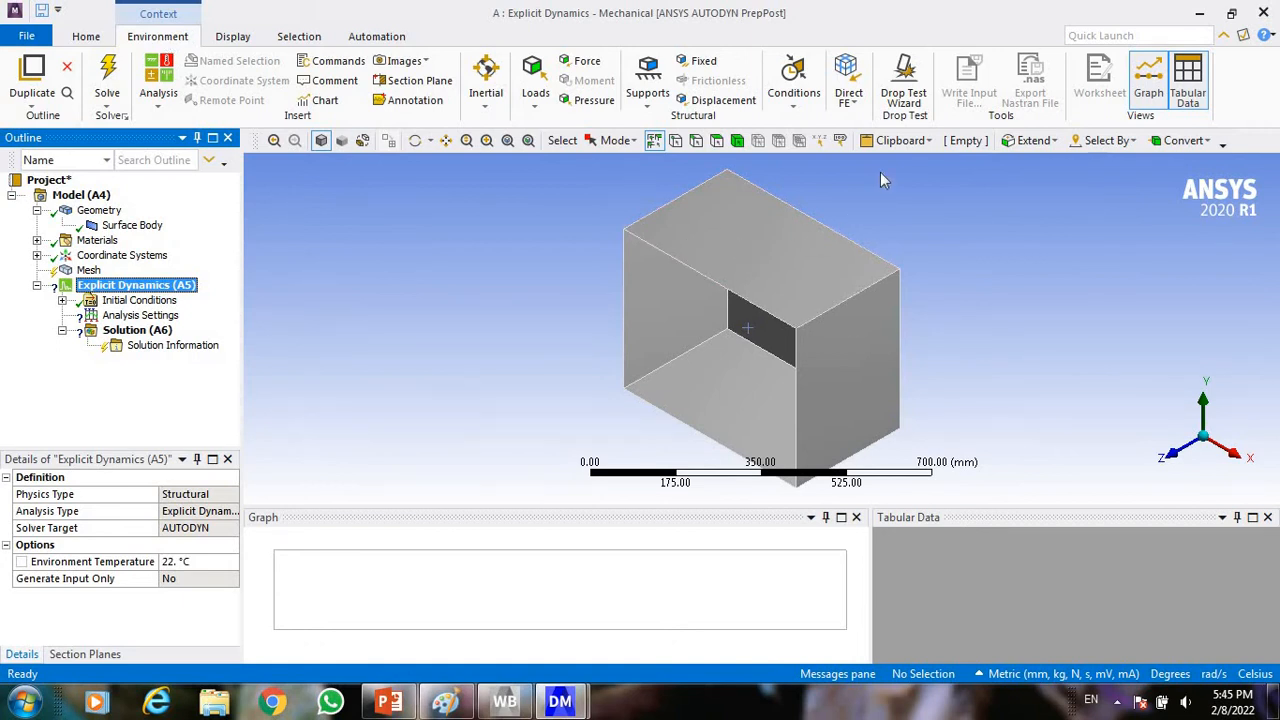
{"action": "left_click", "coordinate": [903, 97]}
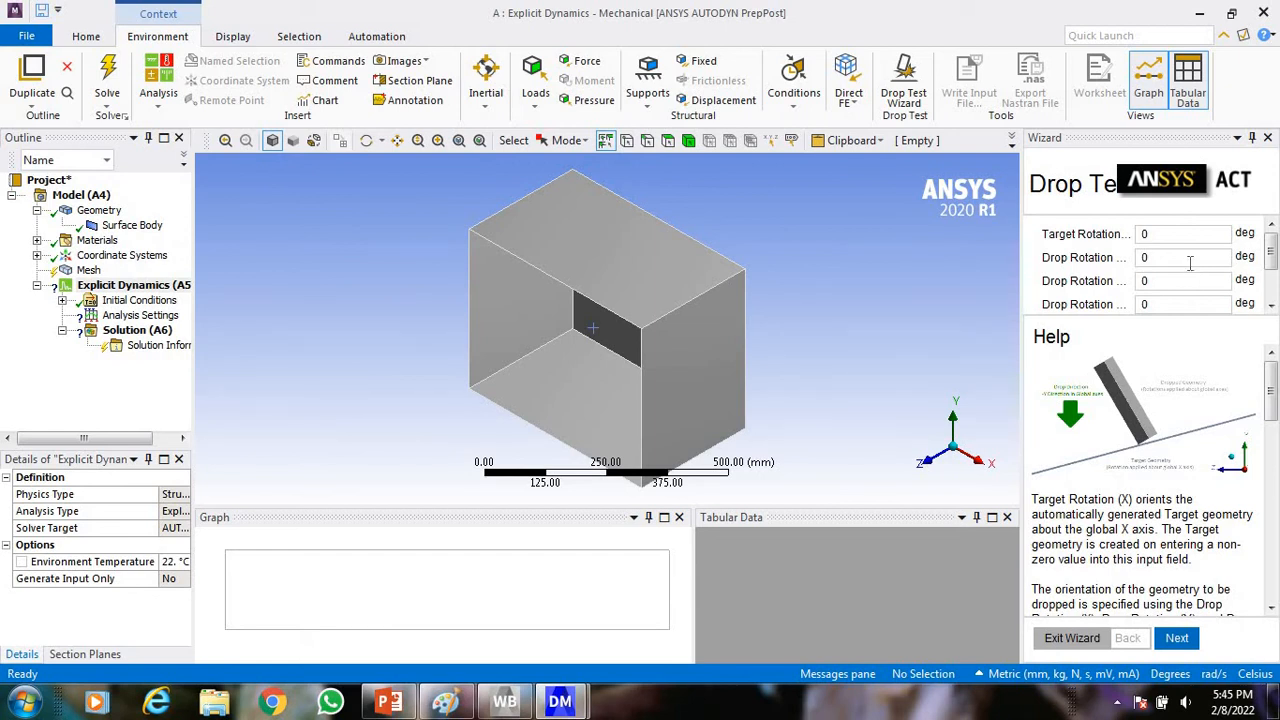
{"action": "left_click", "coordinate": [1170, 236]}
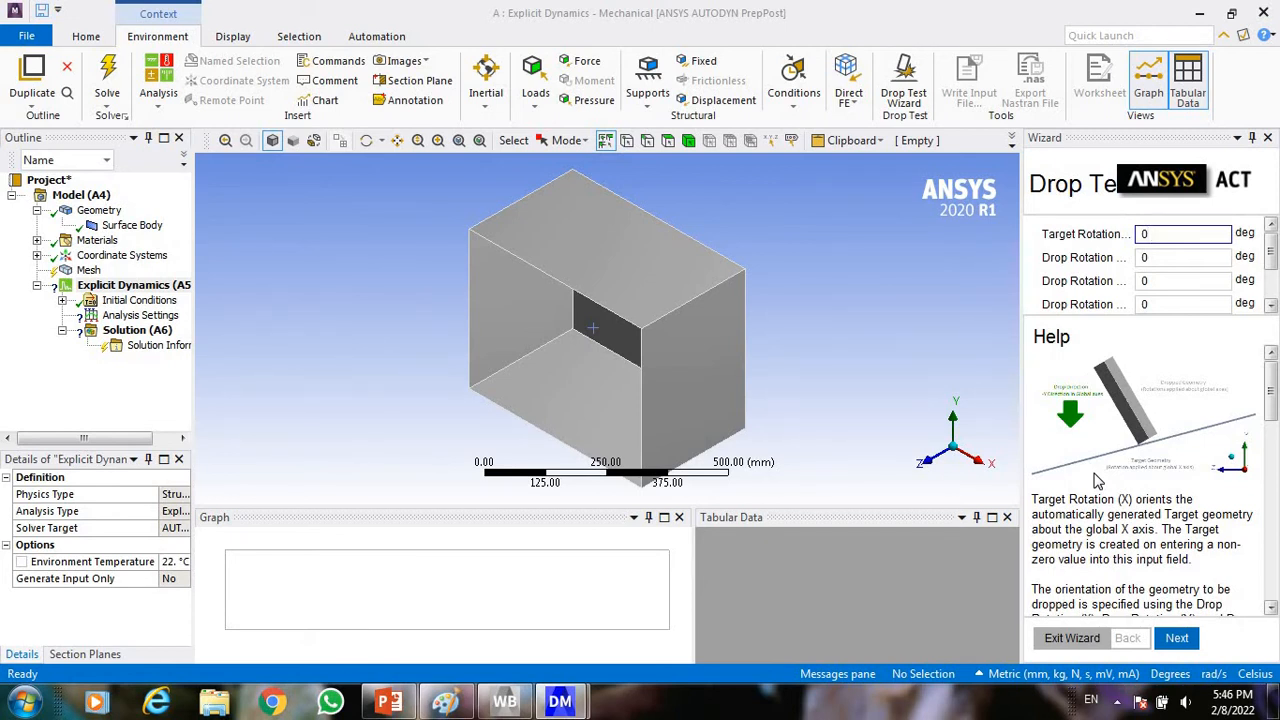
{"action": "left_click", "coordinate": [1178, 259]}
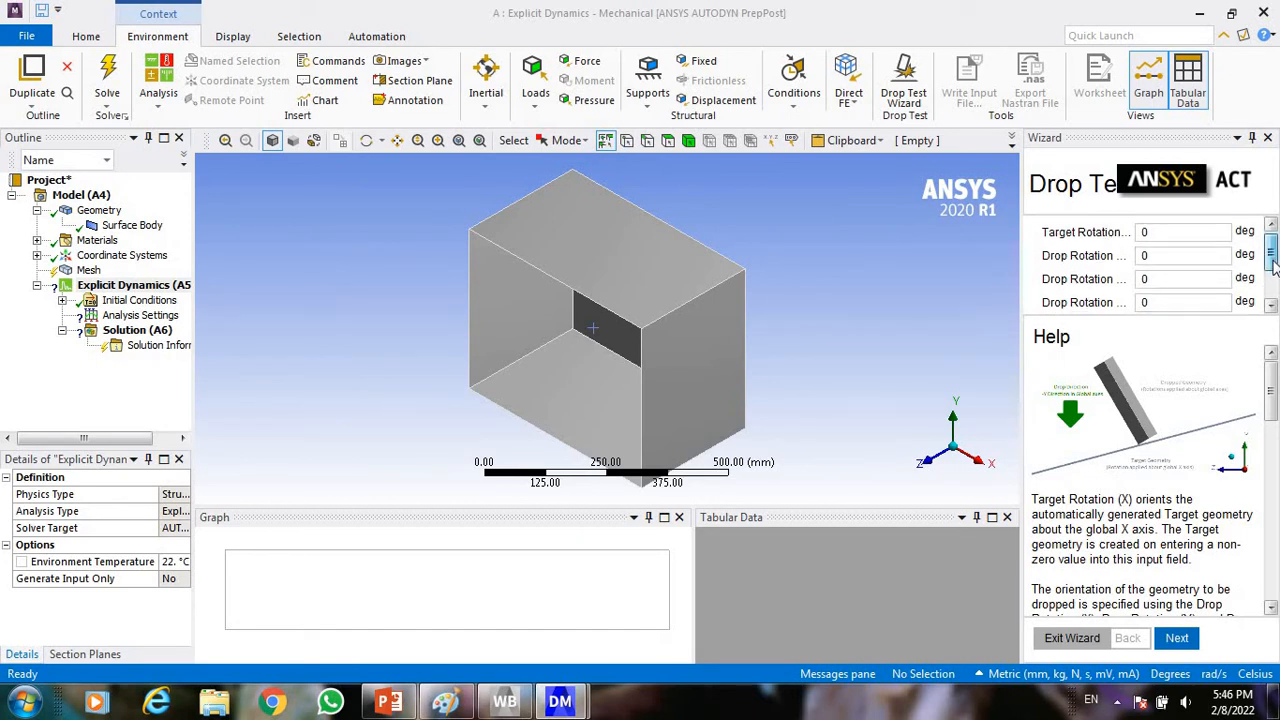
- Keep the drop defined by Drop Height and set the drop height to 5000 mm in the Drop Test Wizard
{"action": "left_click_drag", "start_coordinate": [1273, 262], "coordinate": [1273, 274]}
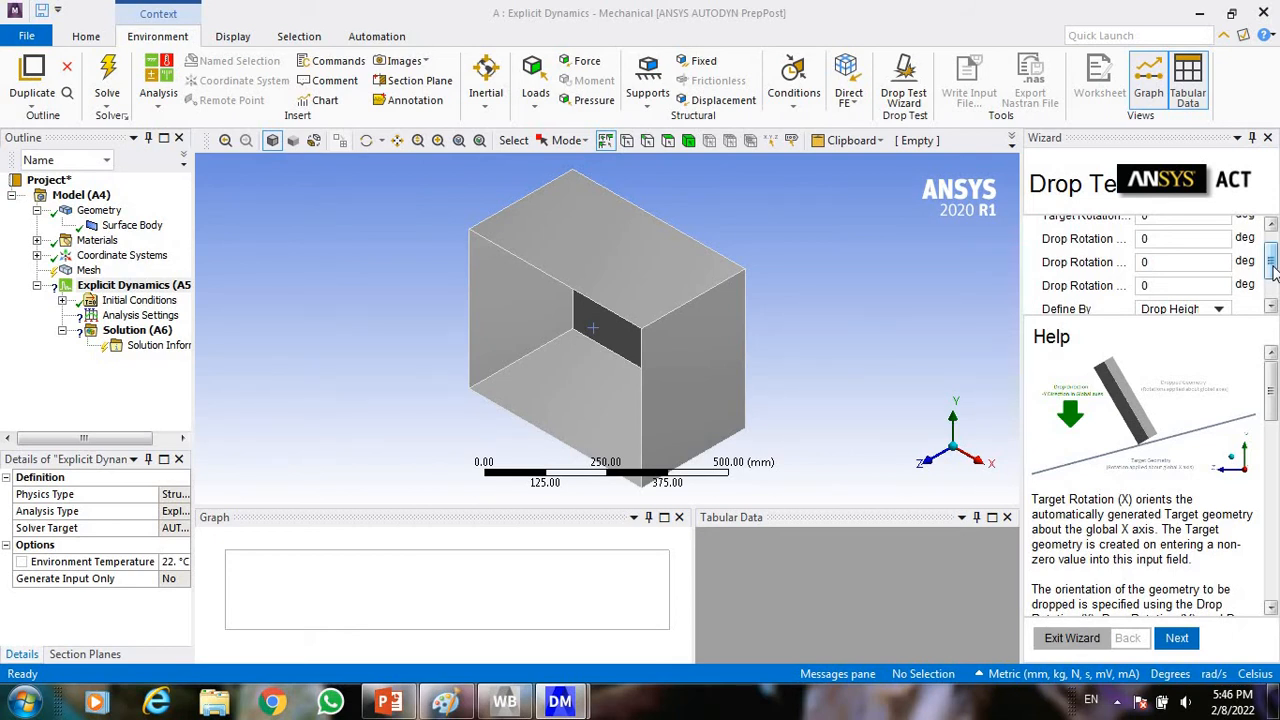
{"action": "left_click_drag", "start_coordinate": [1273, 272], "coordinate": [1273, 290]}
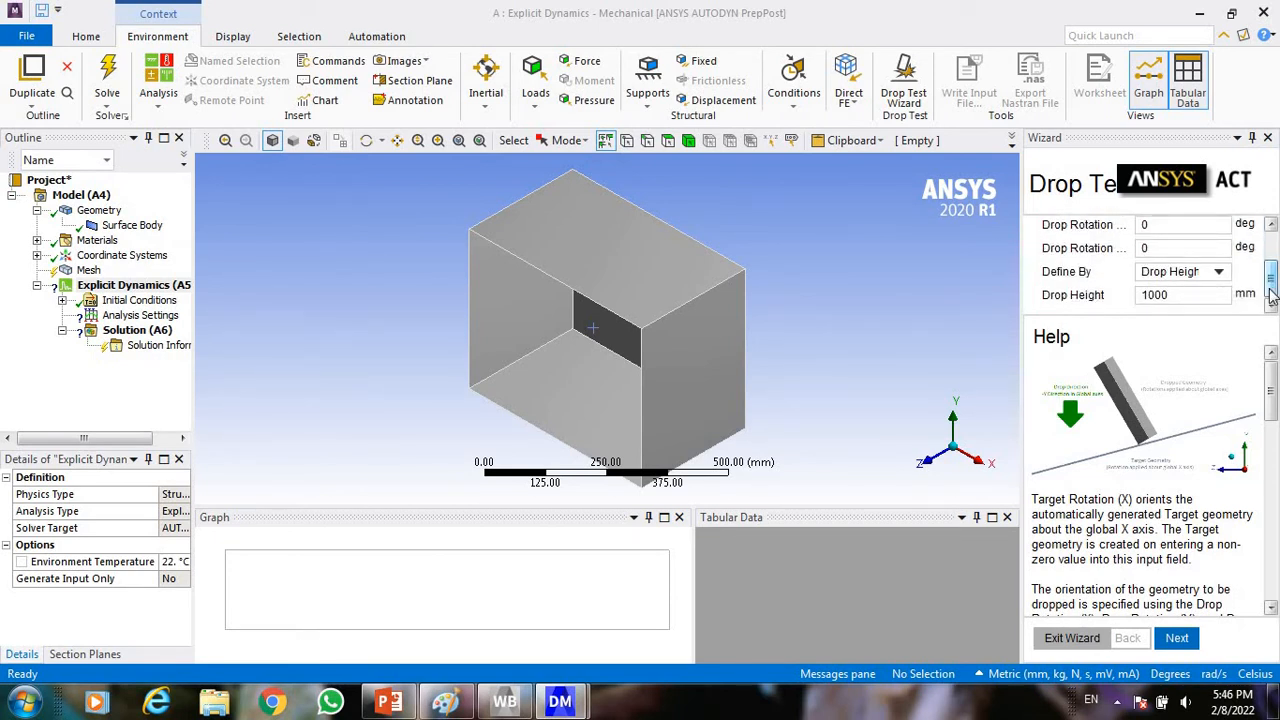
{"action": "left_click", "coordinate": [1219, 273]}
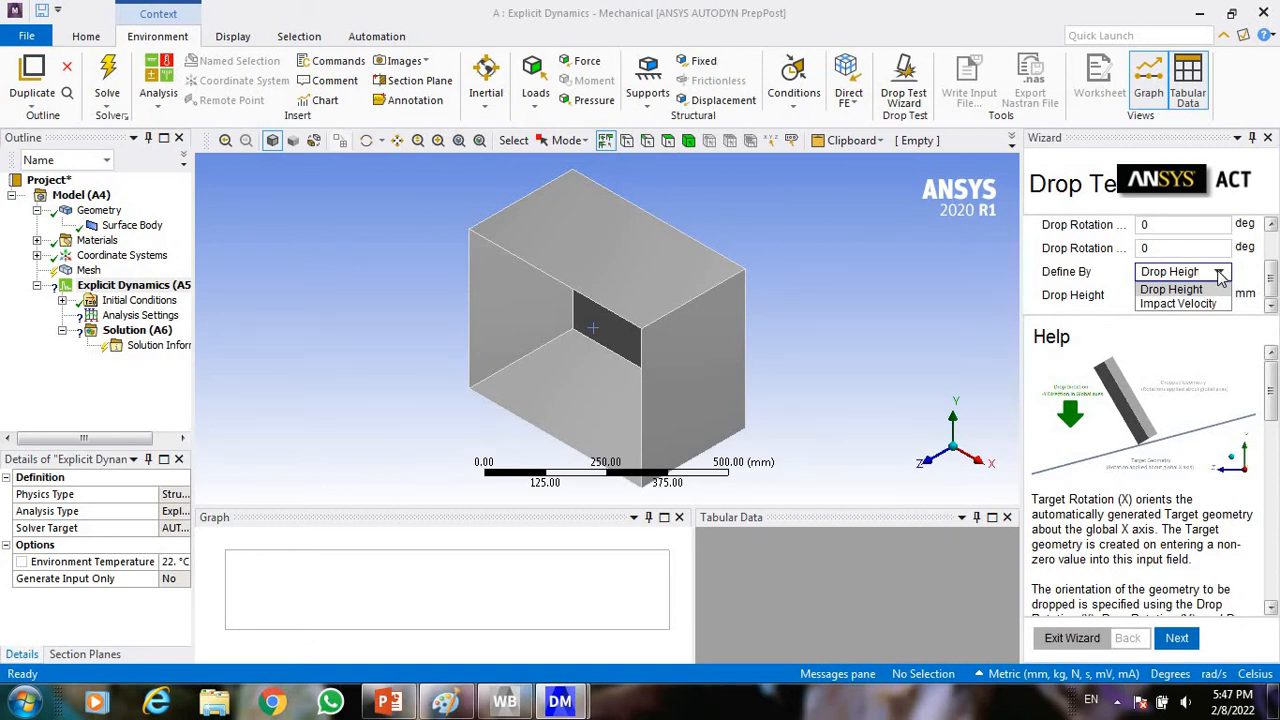
{"action": "left_click", "coordinate": [1220, 275]}
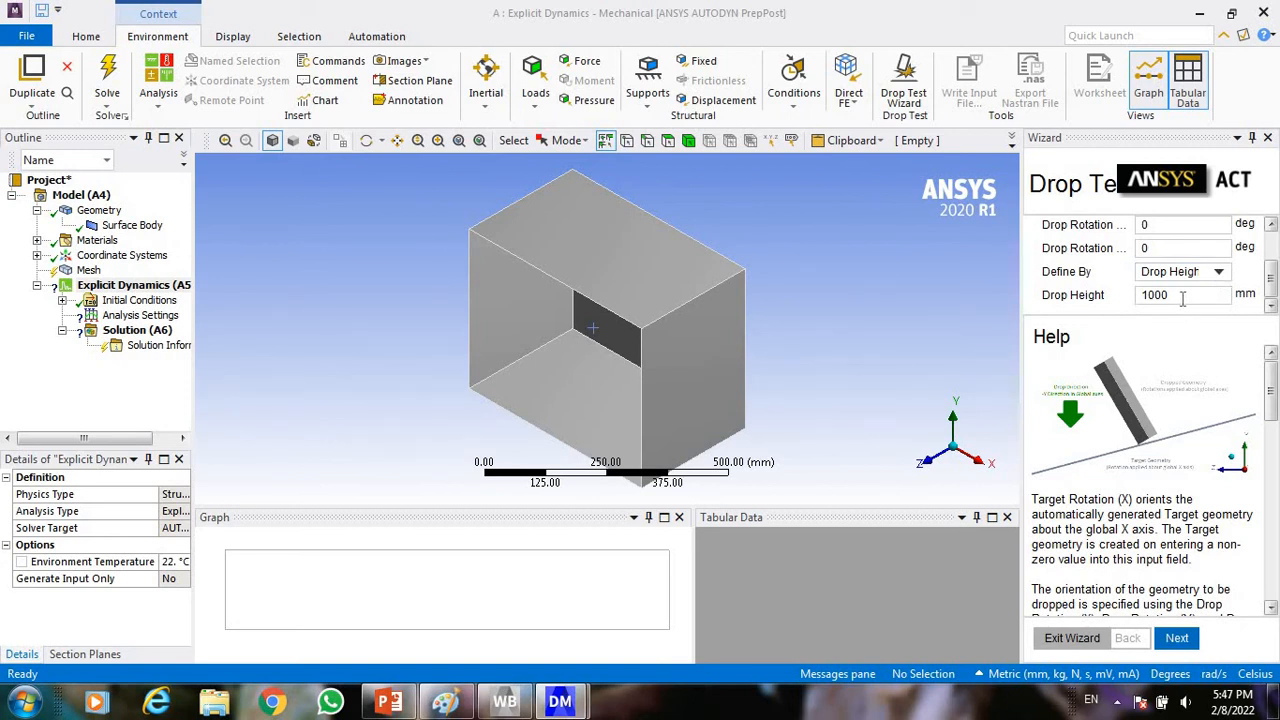
{"action": "left_click", "coordinate": [1148, 295]}
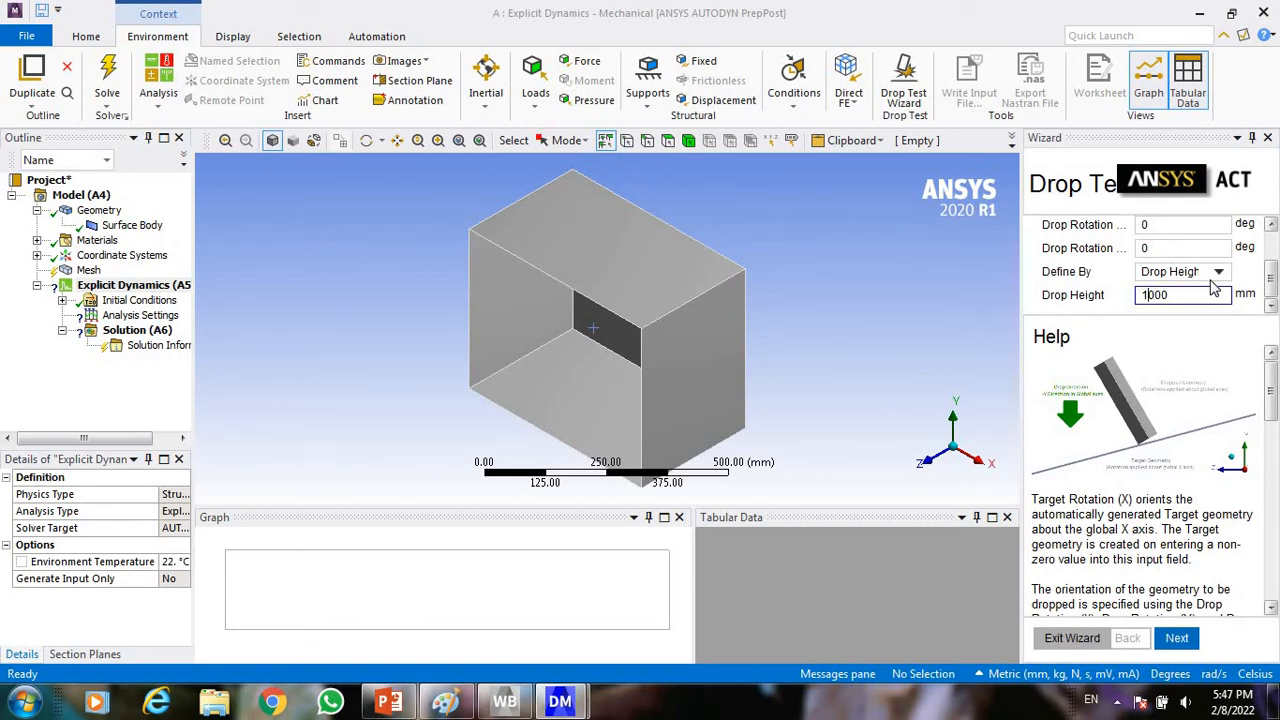
{"action": "key", "text": "BackSpace"}
{"action": "type", "text": "5"}
{"action": "scroll", "coordinate": [1215, 396], "scroll_direction": "down", "scroll_amount": 1}
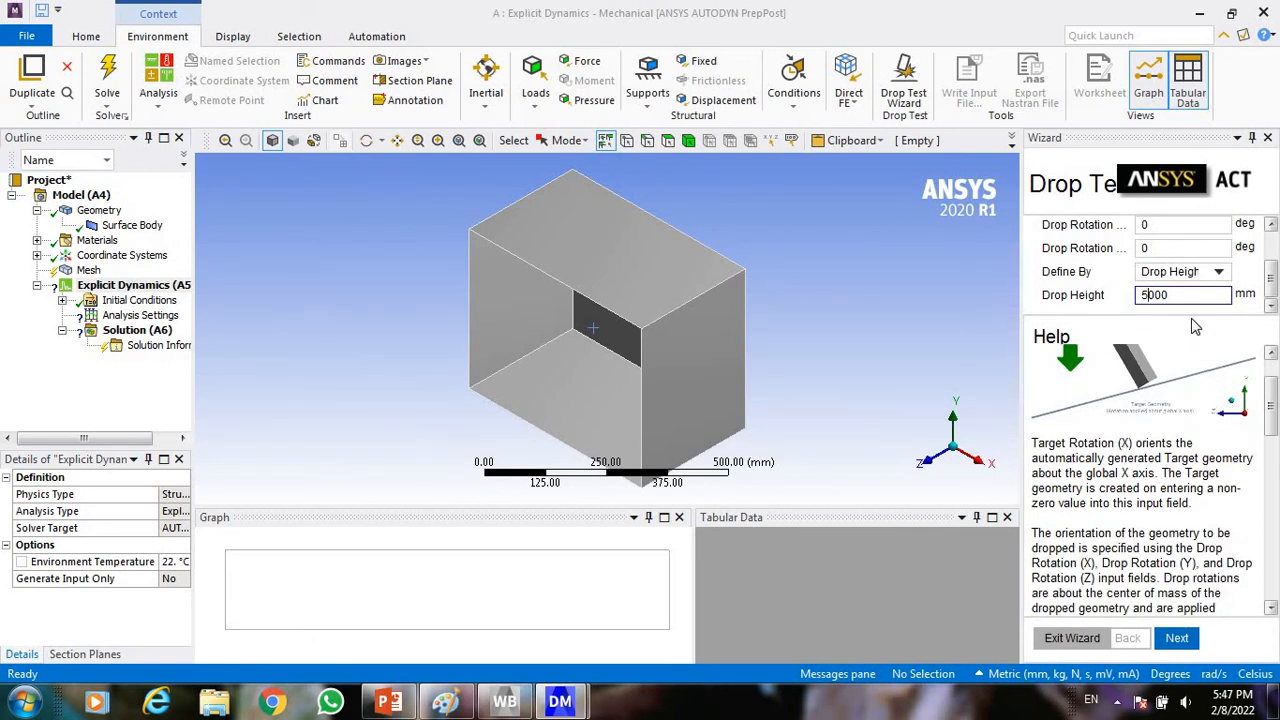
- Complete the Drop Test Wizard with Frictionless contact behavior and solve the Explicit Dynamics analysis
{"action": "left_click", "coordinate": [1182, 642]}
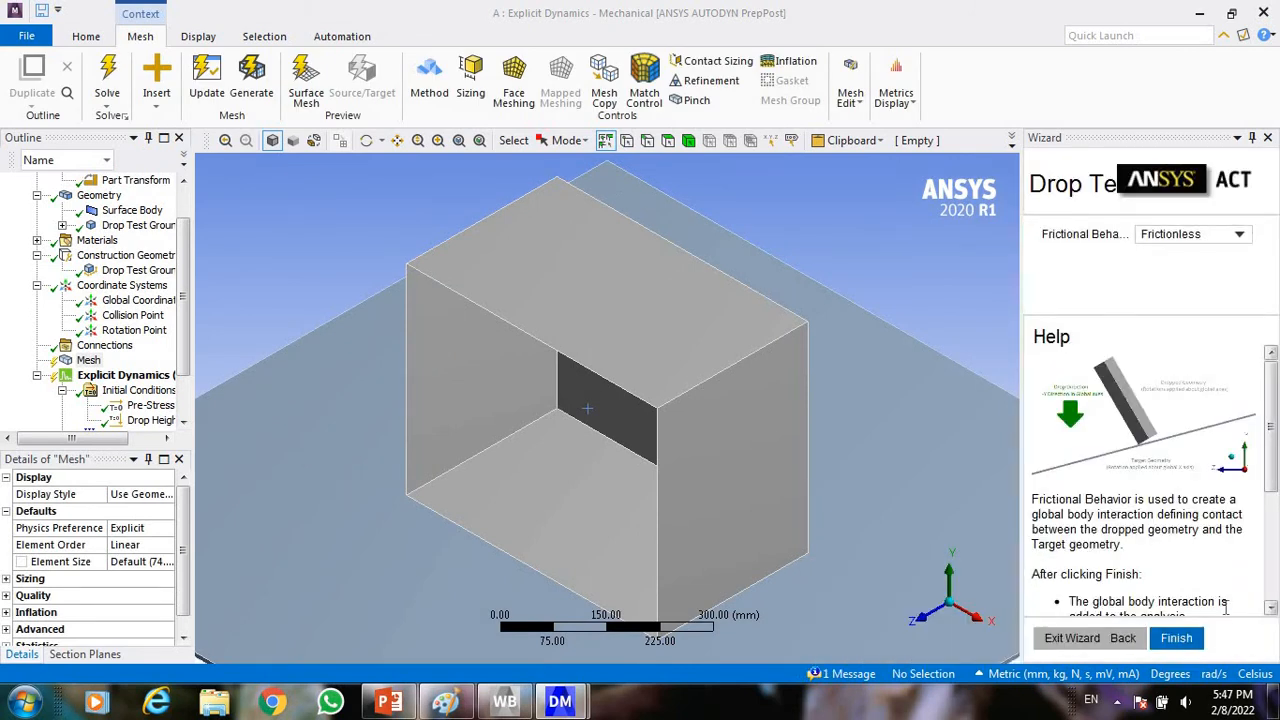
{"action": "left_click", "coordinate": [1180, 644]}
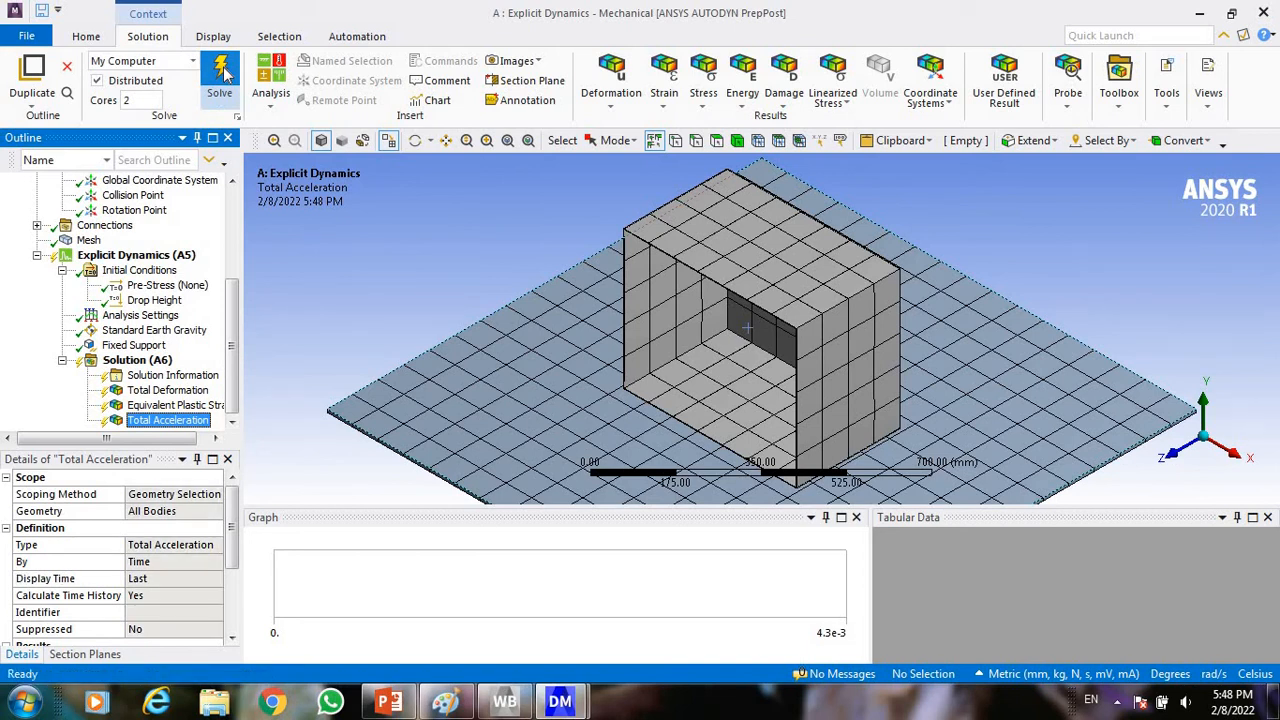
{"action": "left_click", "coordinate": [222, 74]}
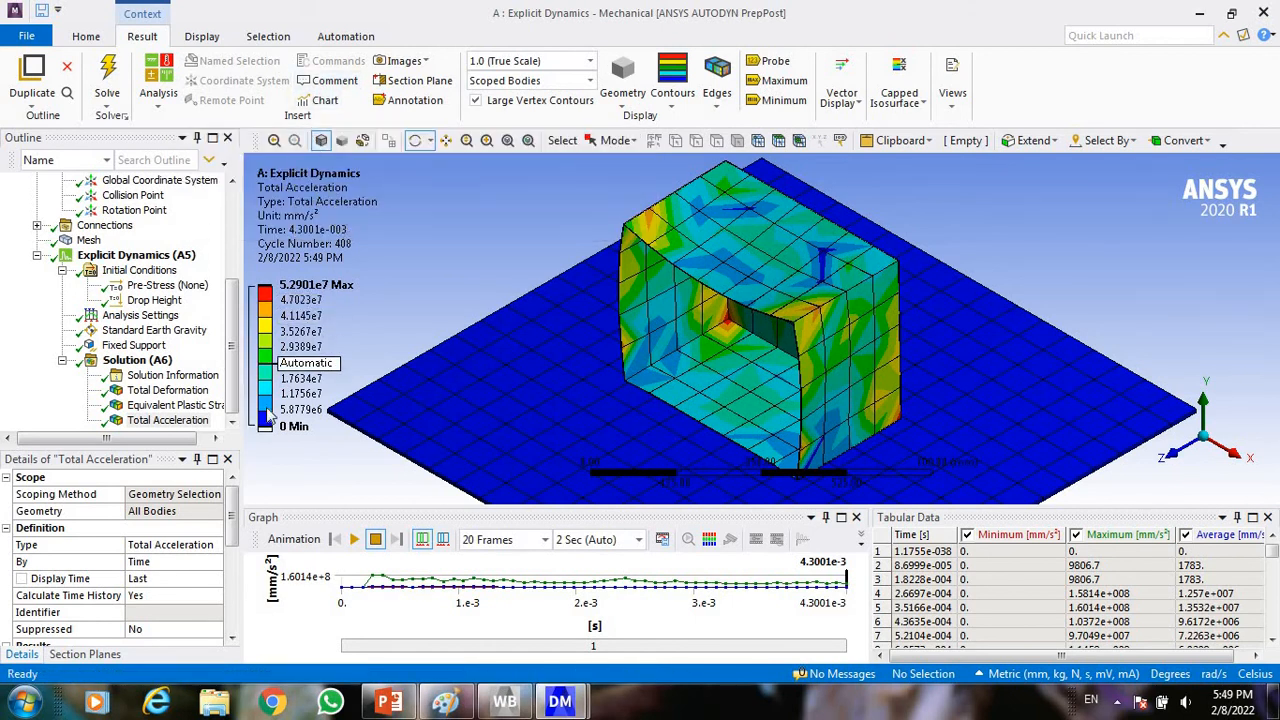
- Review the Total Deformation and Equivalent Plastic Strain results, and play and pause the Total Acceleration animation
{"action": "left_click", "coordinate": [187, 392]}
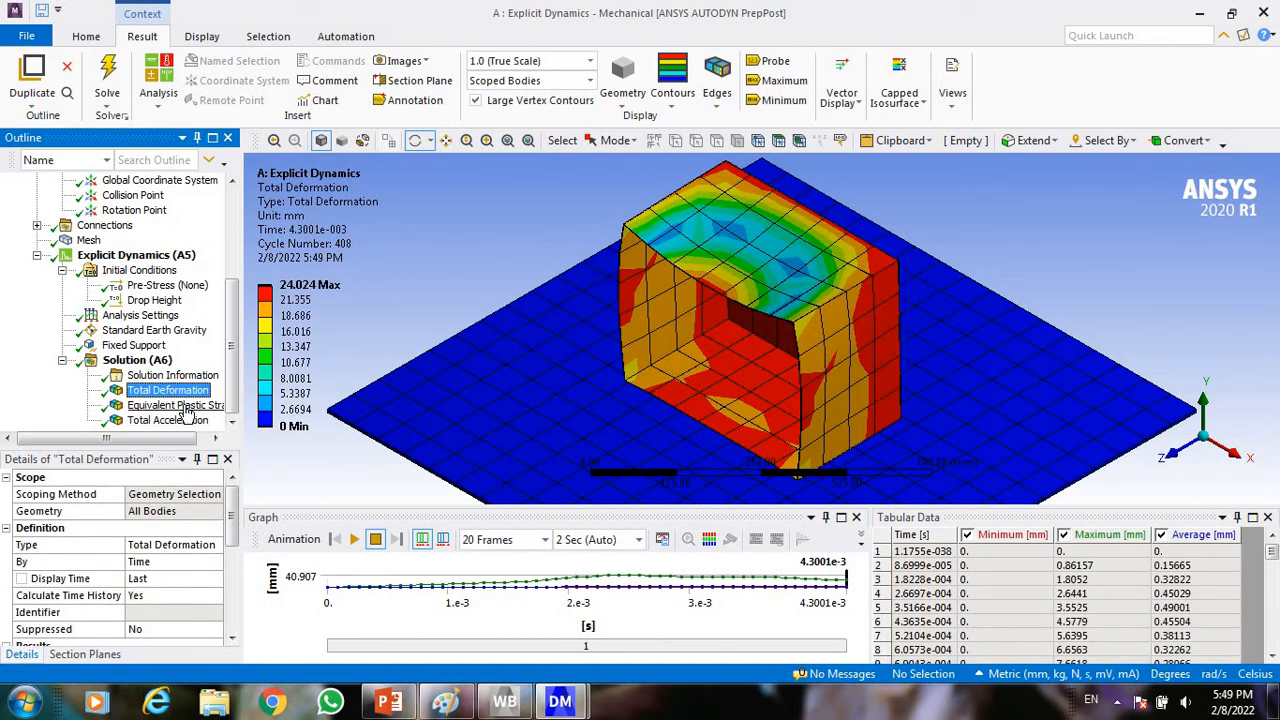
{"action": "left_click", "coordinate": [187, 406]}
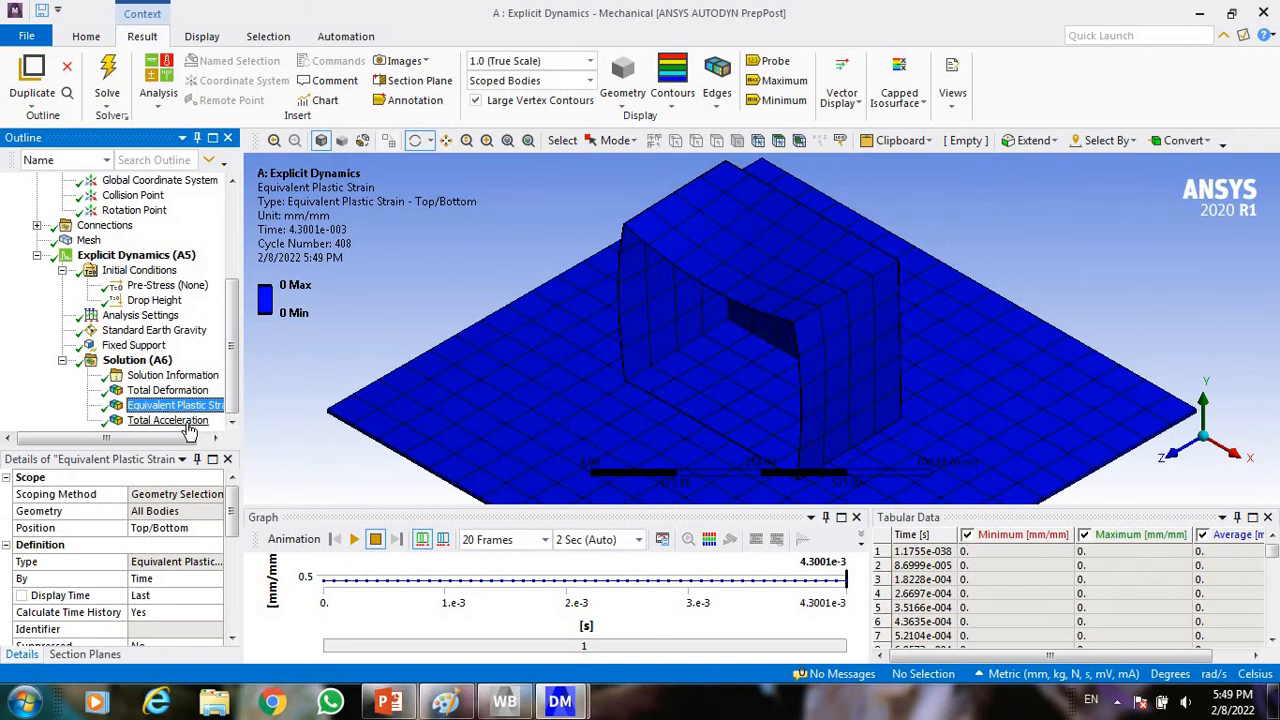
{"action": "left_click", "coordinate": [168, 421]}
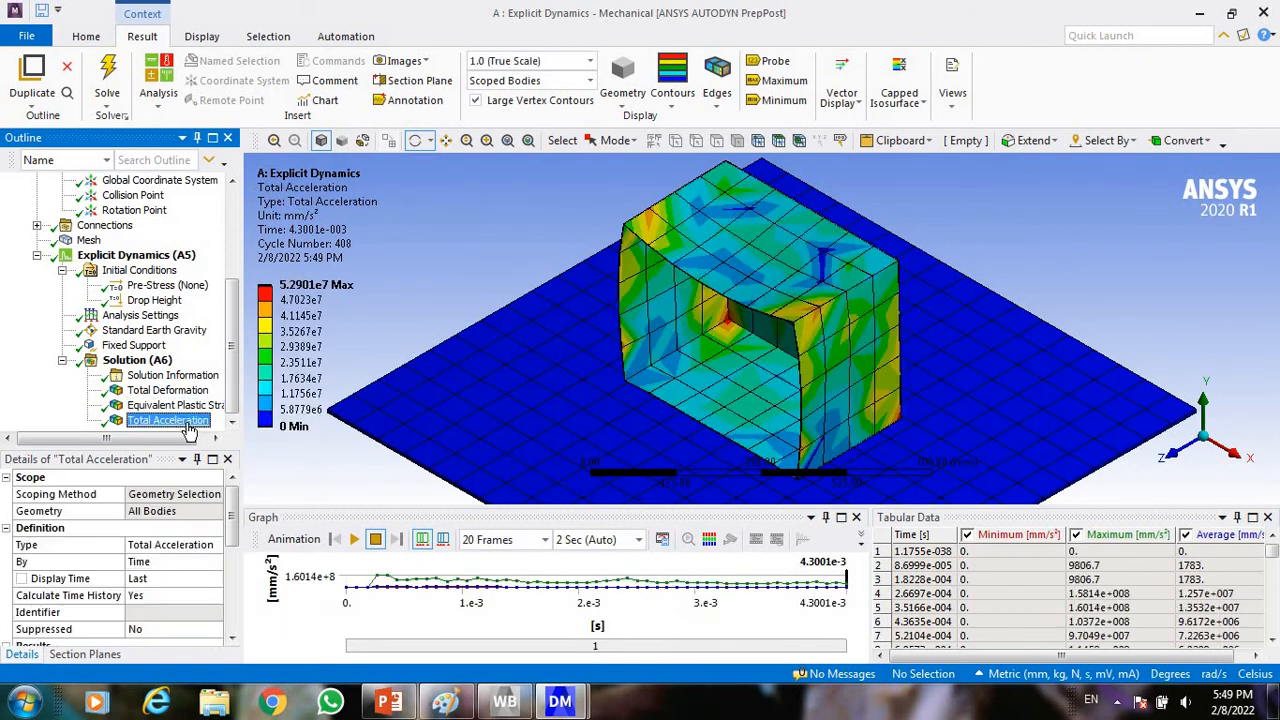
{"action": "left_click", "coordinate": [354, 540]}
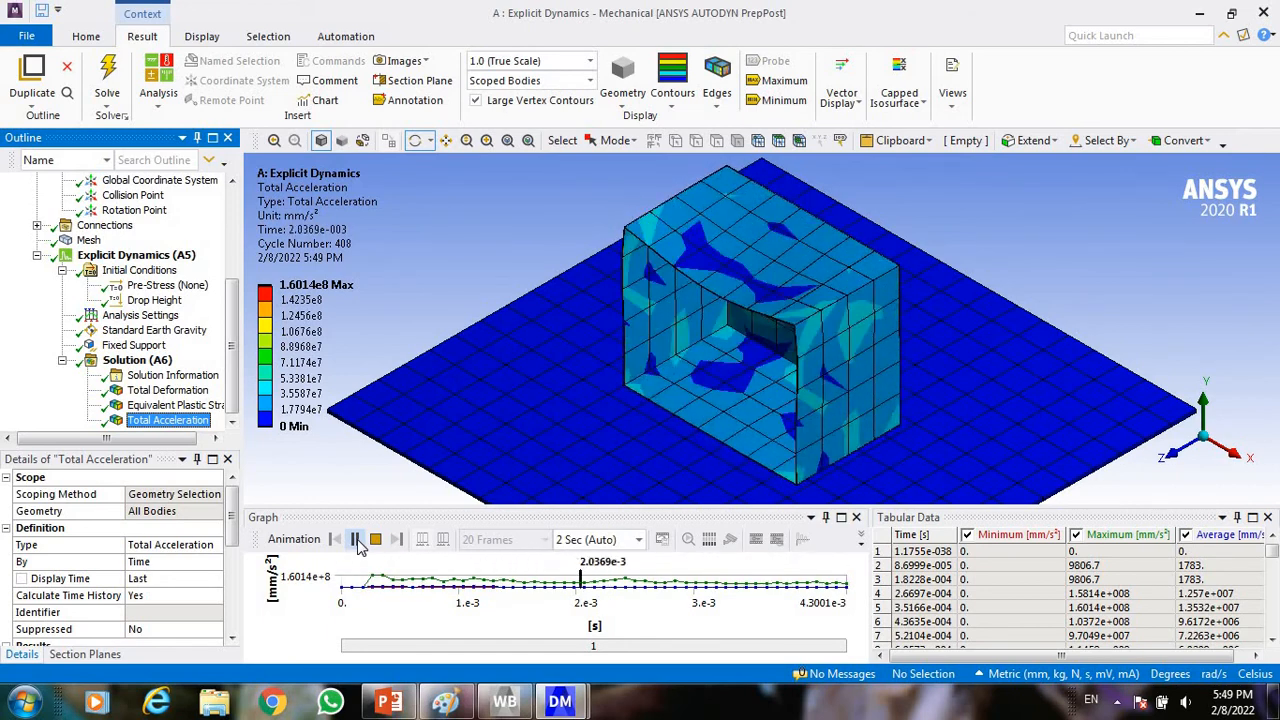
{"action": "left_click", "coordinate": [356, 539]}
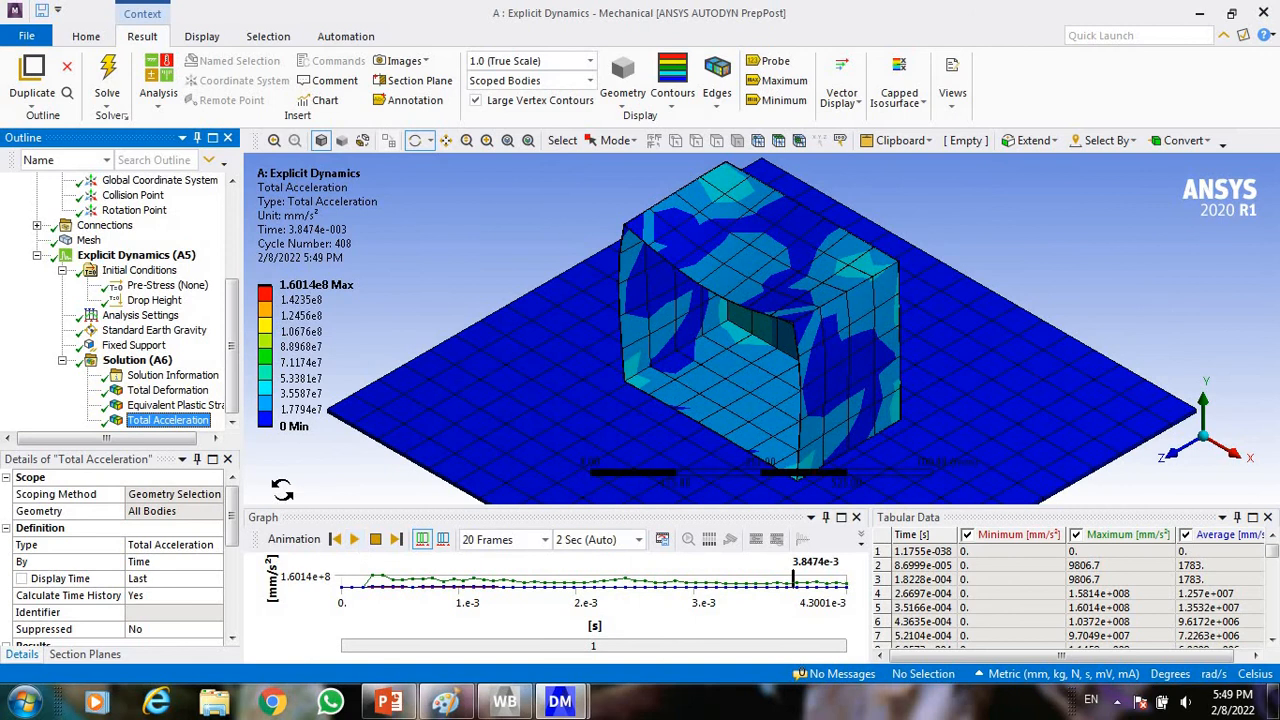
- Return to the Total Deformation result and check the Solution branch's status
{"action": "left_click", "coordinate": [176, 391]}
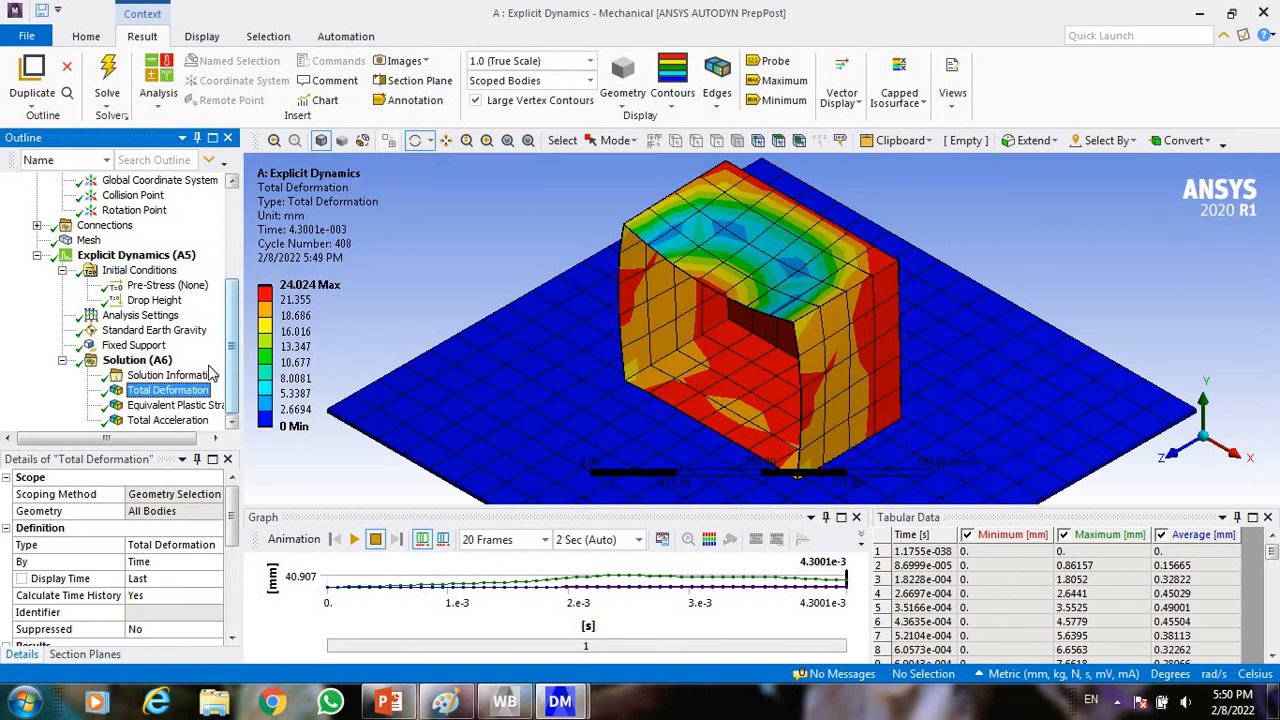
{"action": "left_click", "coordinate": [158, 362]}
{"action": "left_click", "coordinate": [166, 392]}
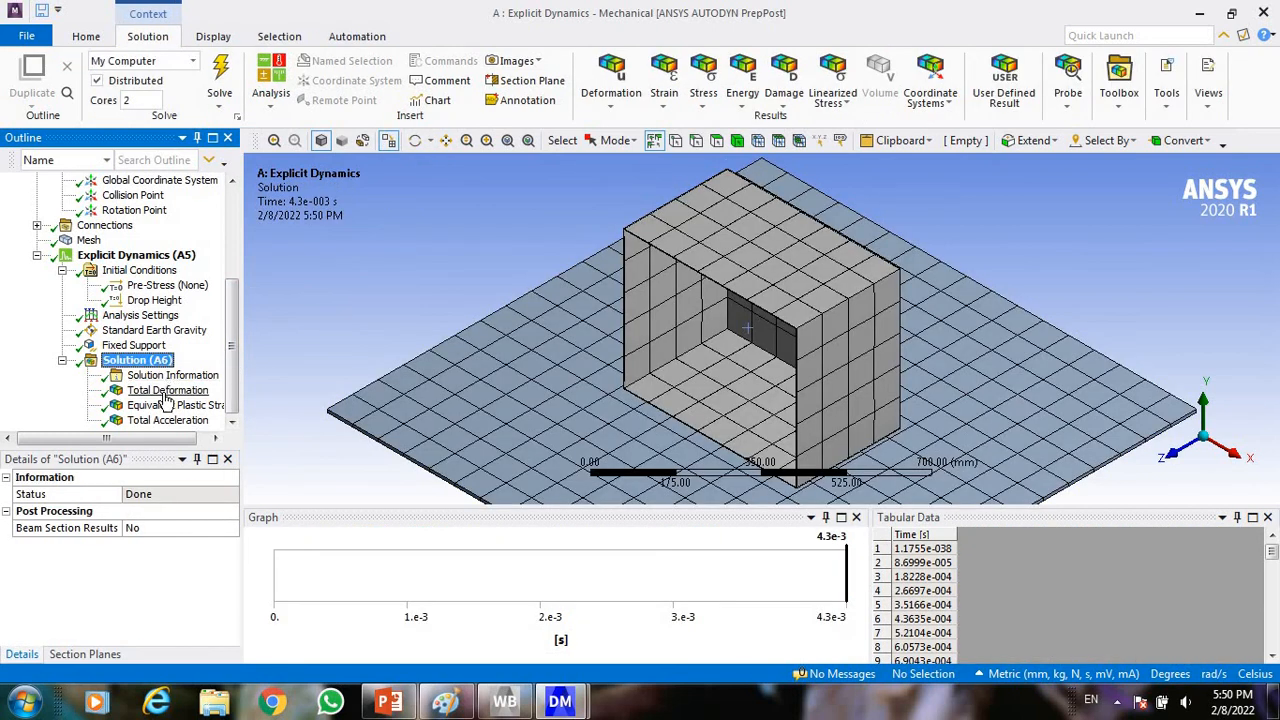